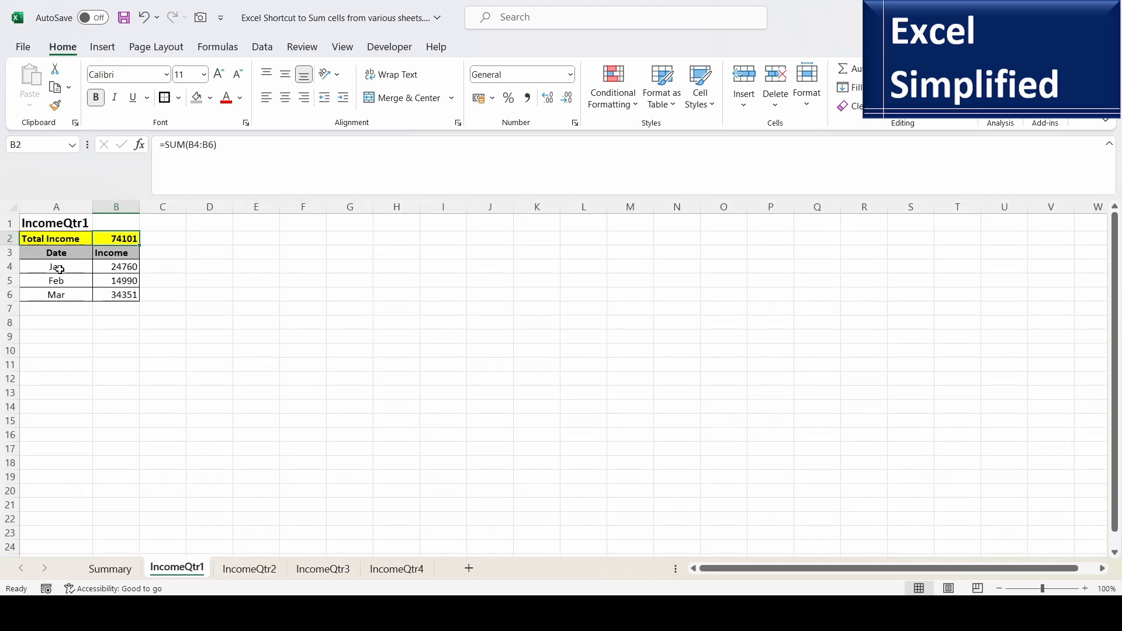
- Examine the monthly income figures and the total income formula in cell B2 on sheets IncomeQtr1 through IncomeQtr4
{"action": "left_click_drag", "start_coordinate": [58, 269], "coordinate": [57, 295]}
{"action": "left_click_drag", "start_coordinate": [105, 267], "coordinate": [116, 295]}
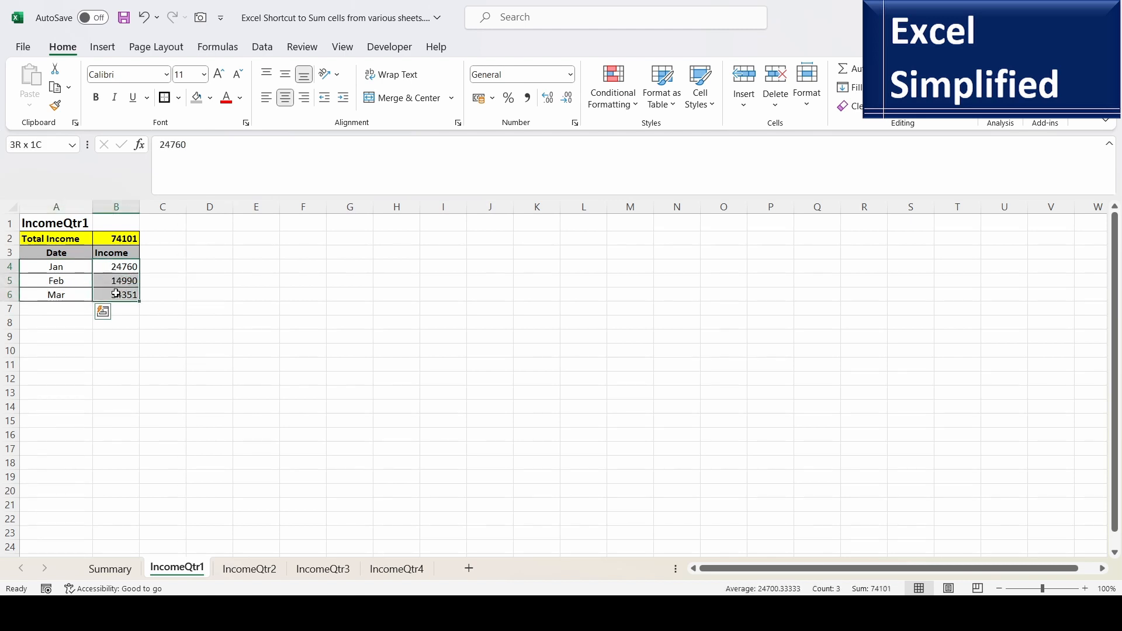
{"action": "left_click", "coordinate": [116, 234]}
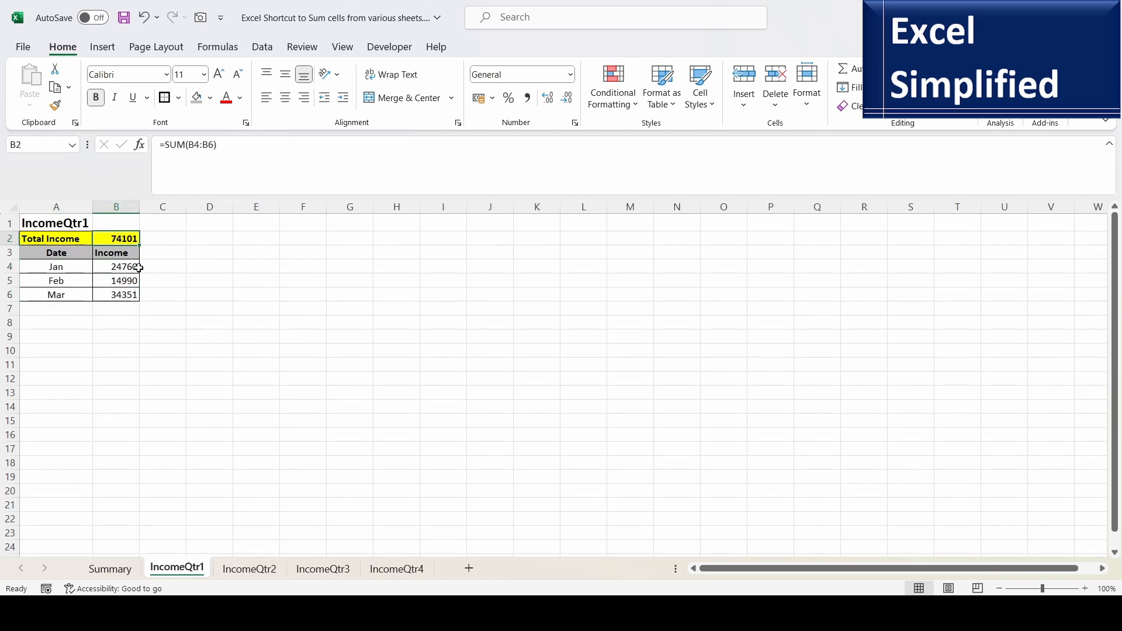
{"action": "left_click", "coordinate": [243, 571]}
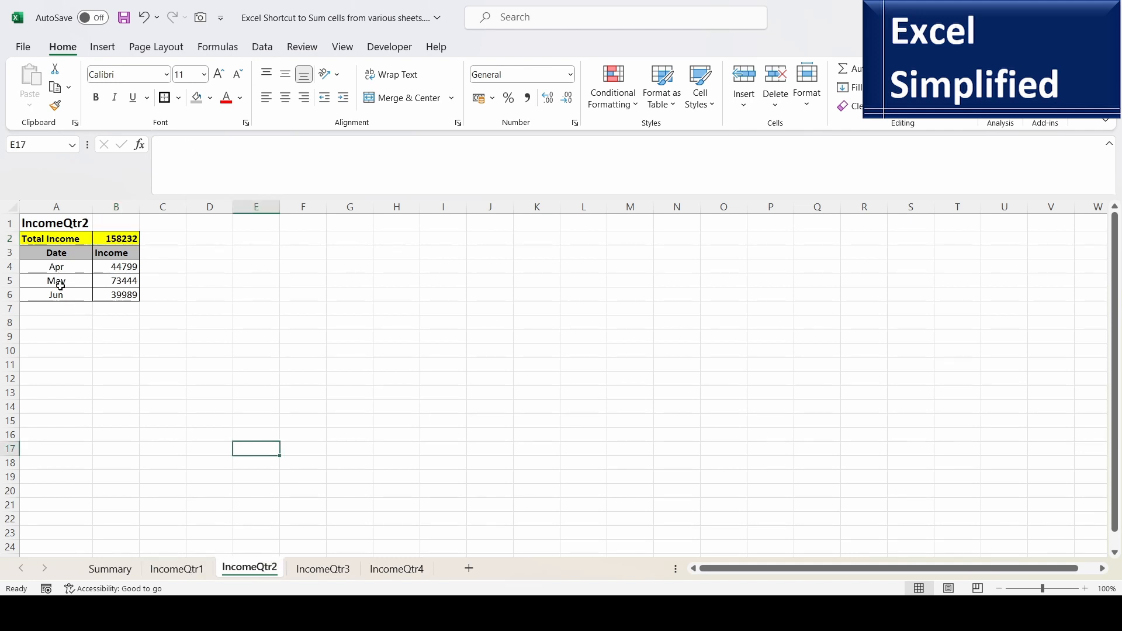
{"action": "left_click_drag", "start_coordinate": [57, 266], "coordinate": [55, 294]}
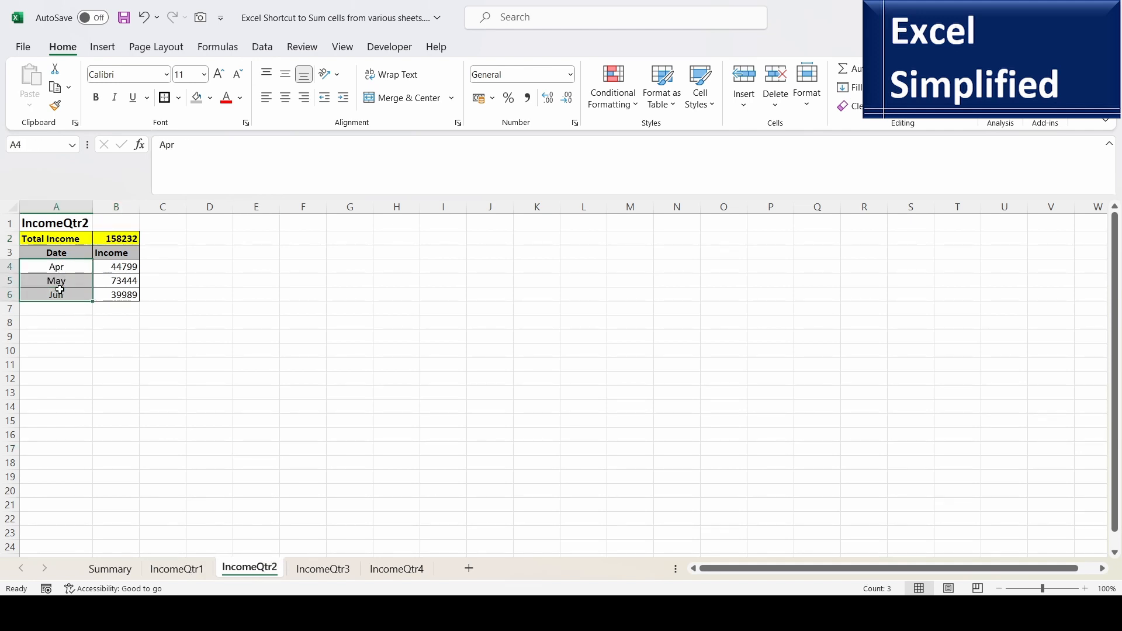
{"action": "left_click", "coordinate": [125, 237]}
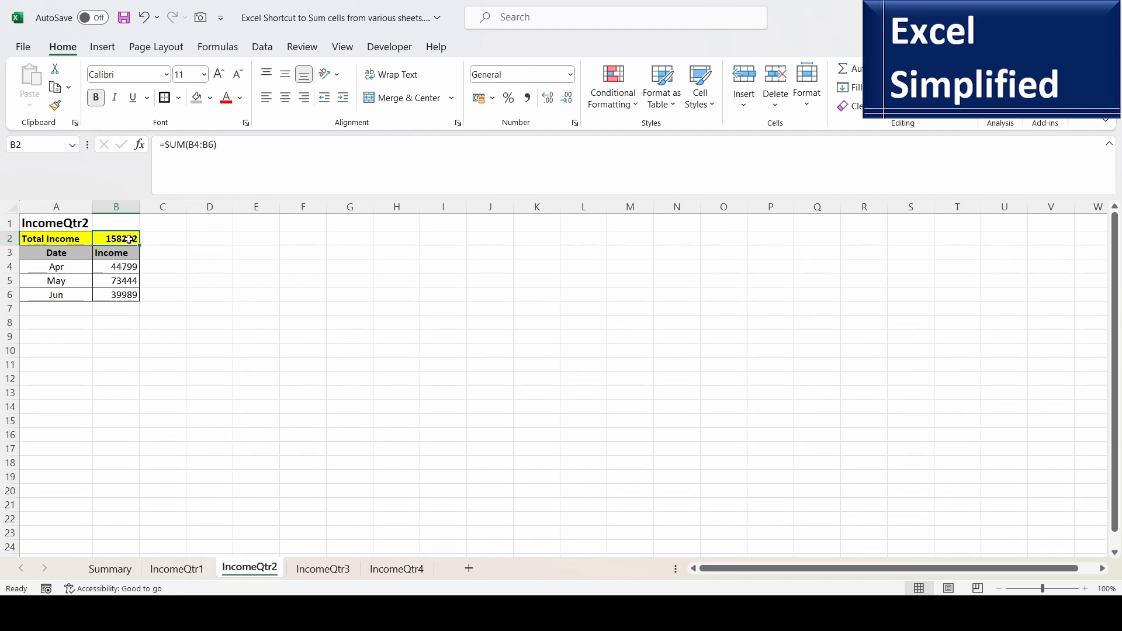
{"action": "left_click", "coordinate": [322, 571]}
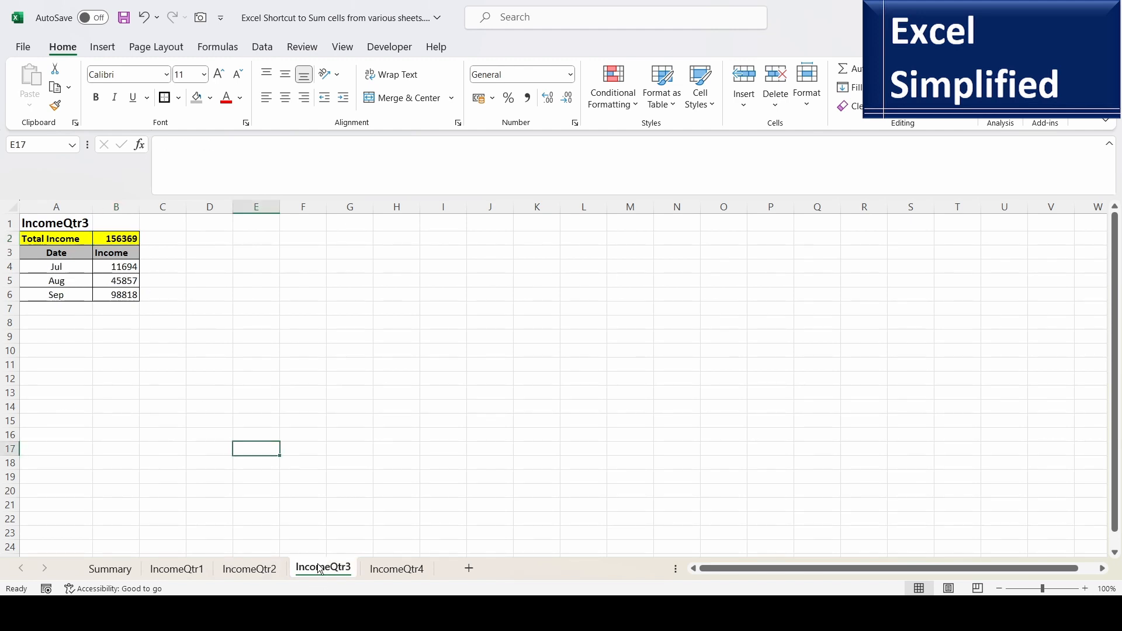
{"action": "left_click", "coordinate": [121, 240]}
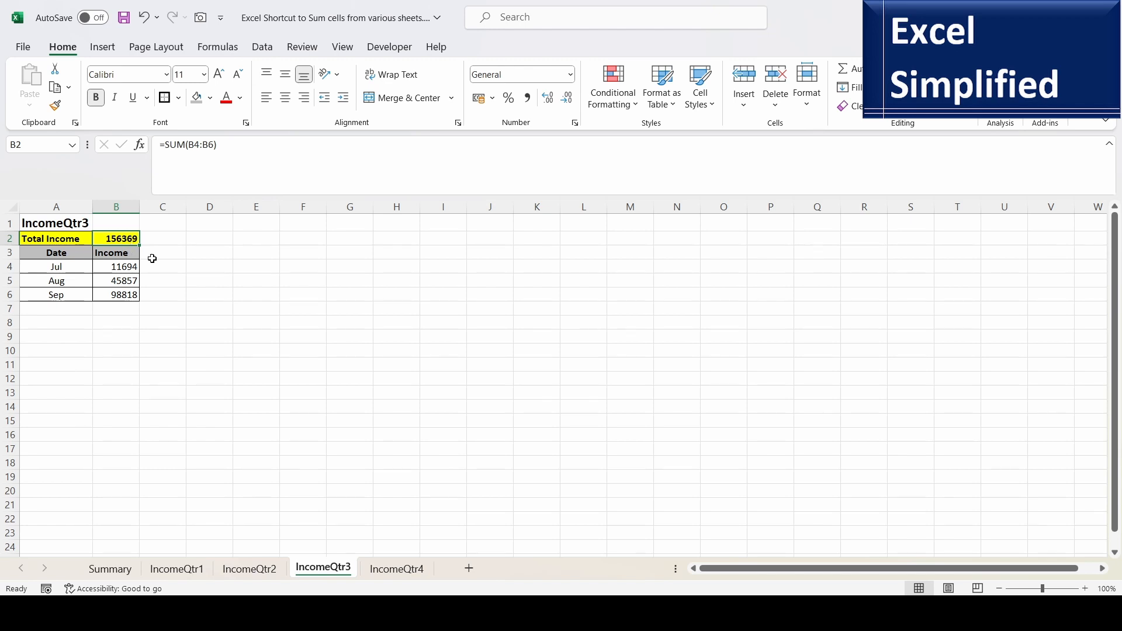
{"action": "key", "text": "ctrl+Page_Down"}
{"action": "left_click", "coordinate": [121, 239]}
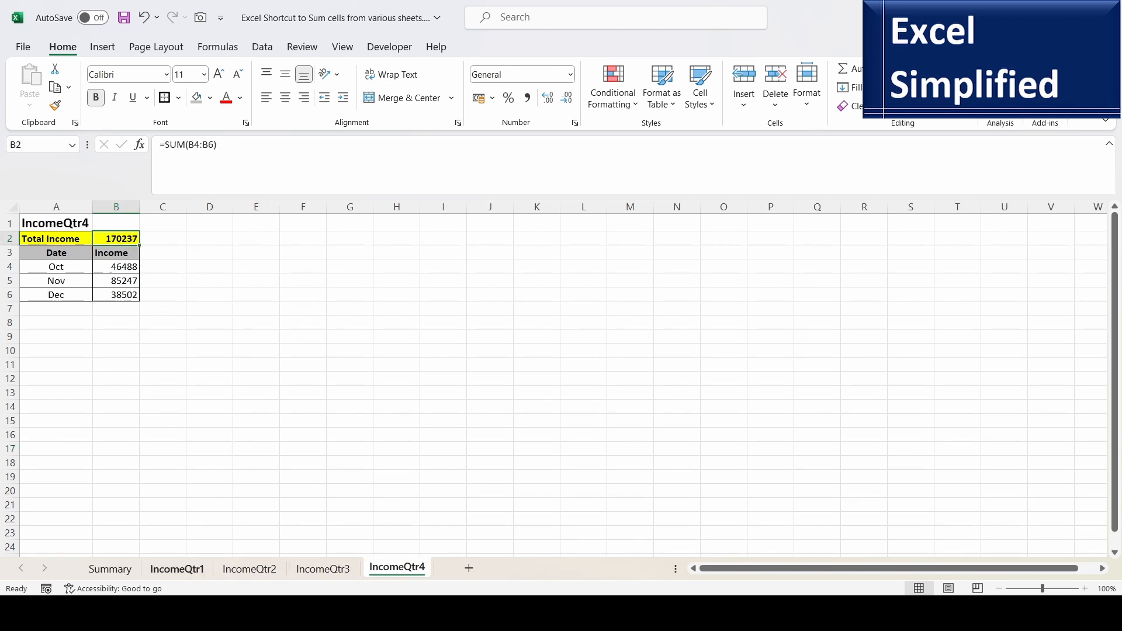
- Enter =IncomeQtr1!B2+IncomeQtr2!B2+IncomeQtr3!B2+IncomeQtr4!B2 in cell C3 of the Summary sheet
{"action": "left_click", "coordinate": [109, 569]}
{"action": "left_click", "coordinate": [382, 279]}
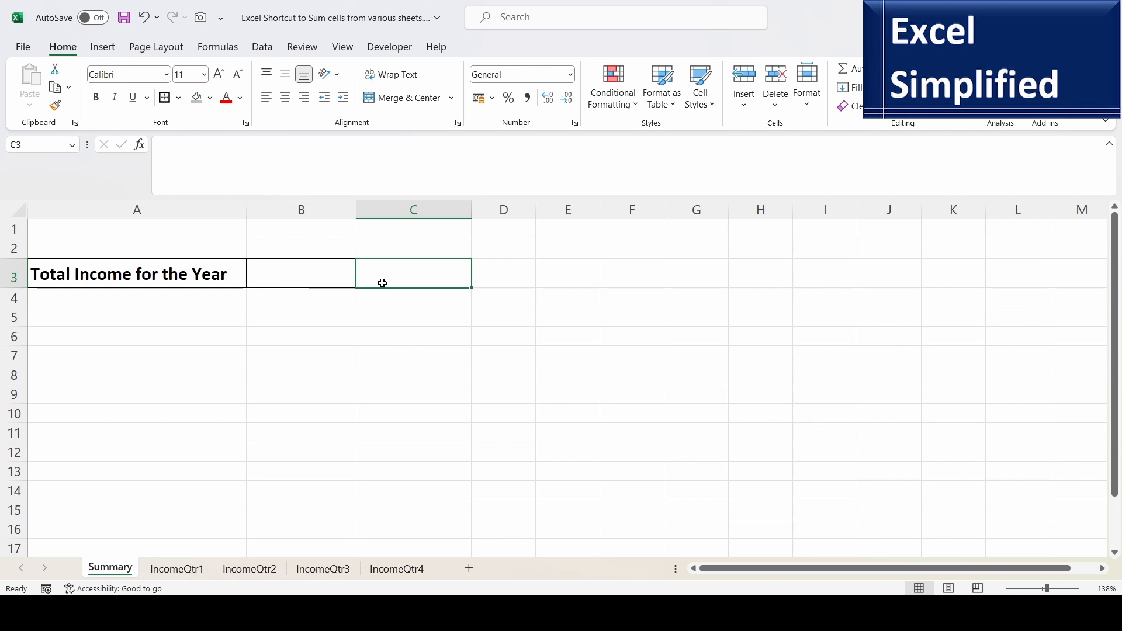
{"action": "type", "text": "="}
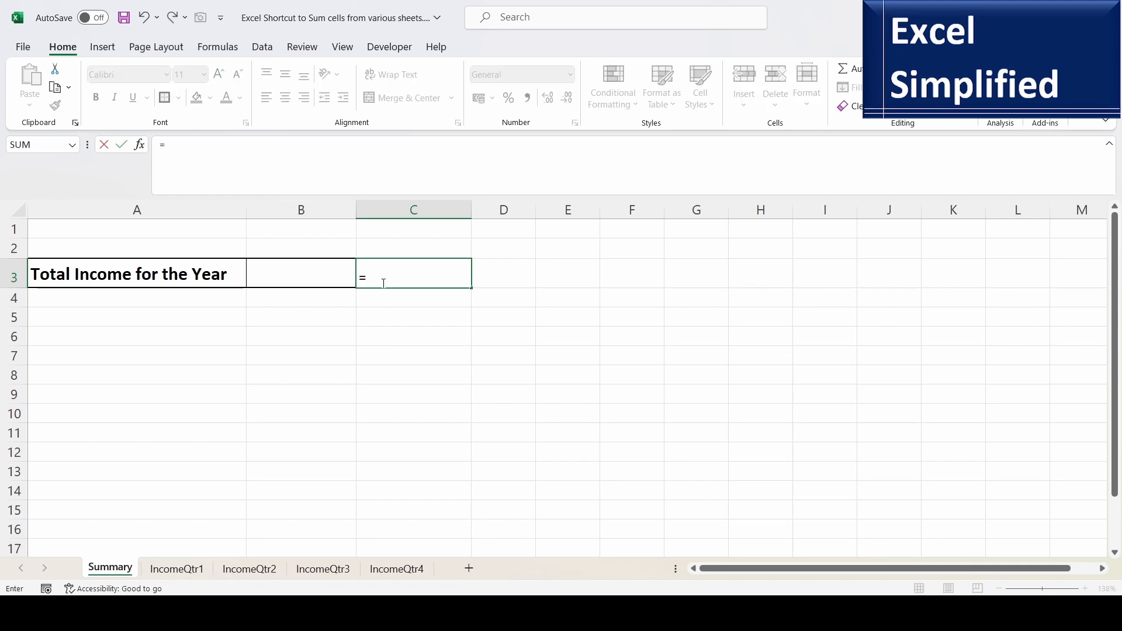
{"action": "left_click", "coordinate": [175, 572]}
{"action": "left_click", "coordinate": [116, 238]}
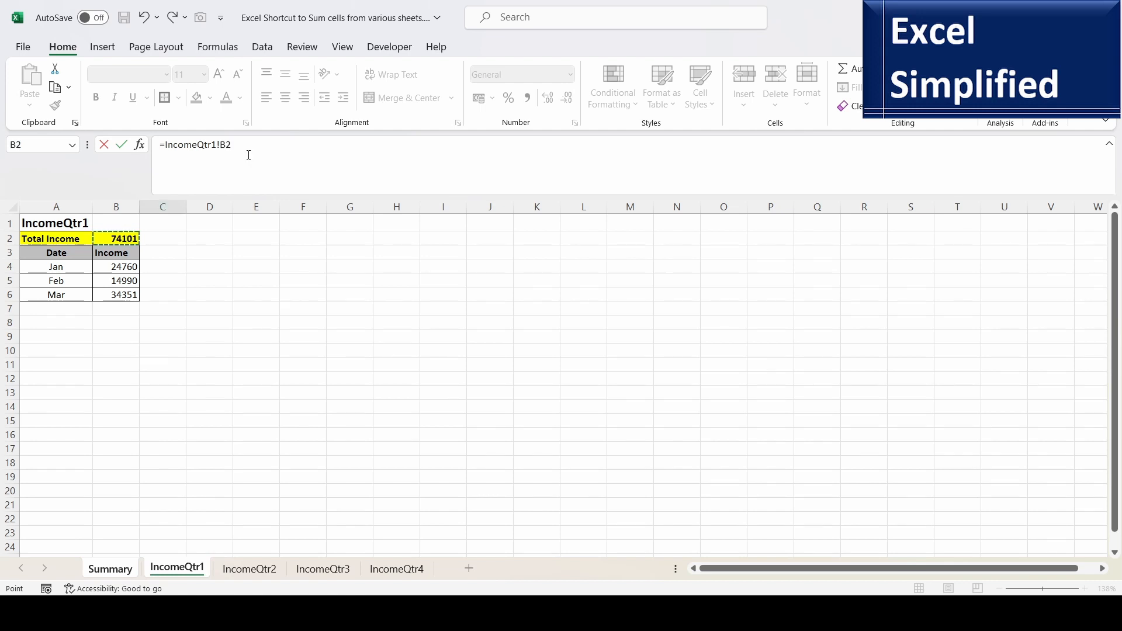
{"action": "left_click", "coordinate": [240, 153]}
{"action": "left_click", "coordinate": [249, 569]}
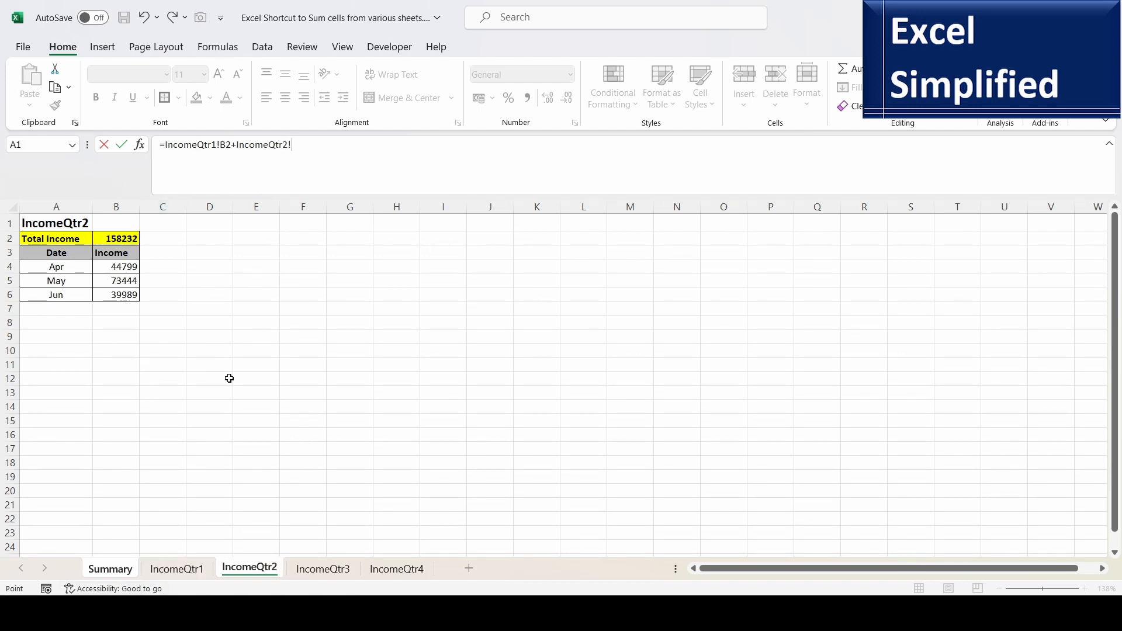
{"action": "left_click", "coordinate": [123, 242]}
{"action": "type", "text": "+"}
{"action": "left_click", "coordinate": [323, 568]}
{"action": "left_click", "coordinate": [123, 238]}
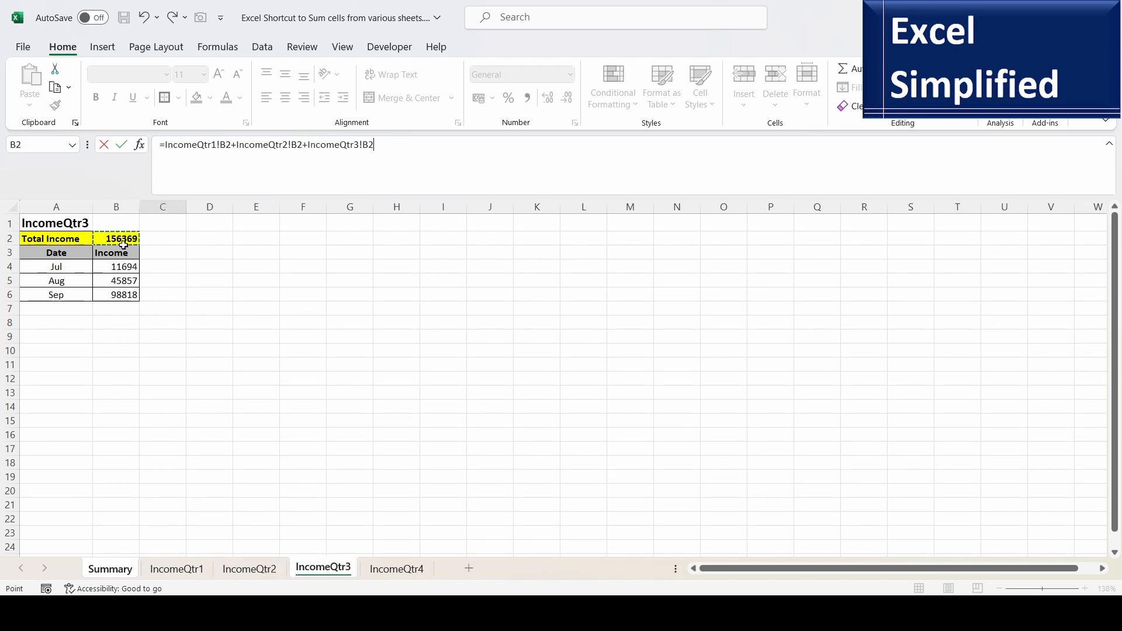
{"action": "type", "text": "+"}
{"action": "left_click", "coordinate": [412, 569]}
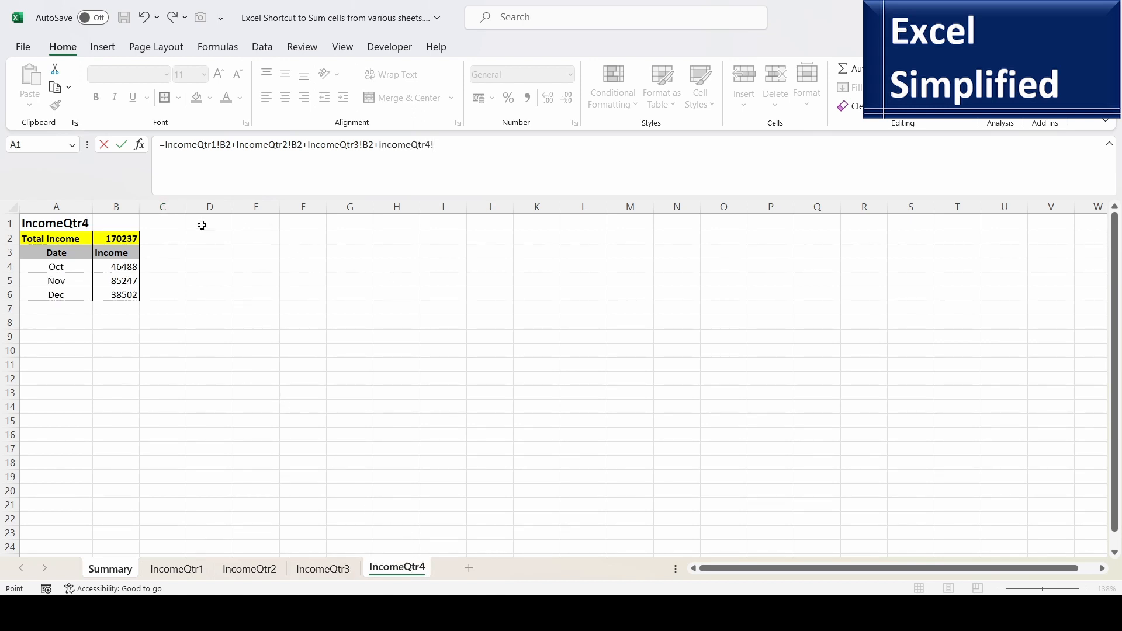
{"action": "left_click", "coordinate": [130, 238]}
{"action": "key", "text": "Return"}
{"action": "left_click", "coordinate": [426, 285]}
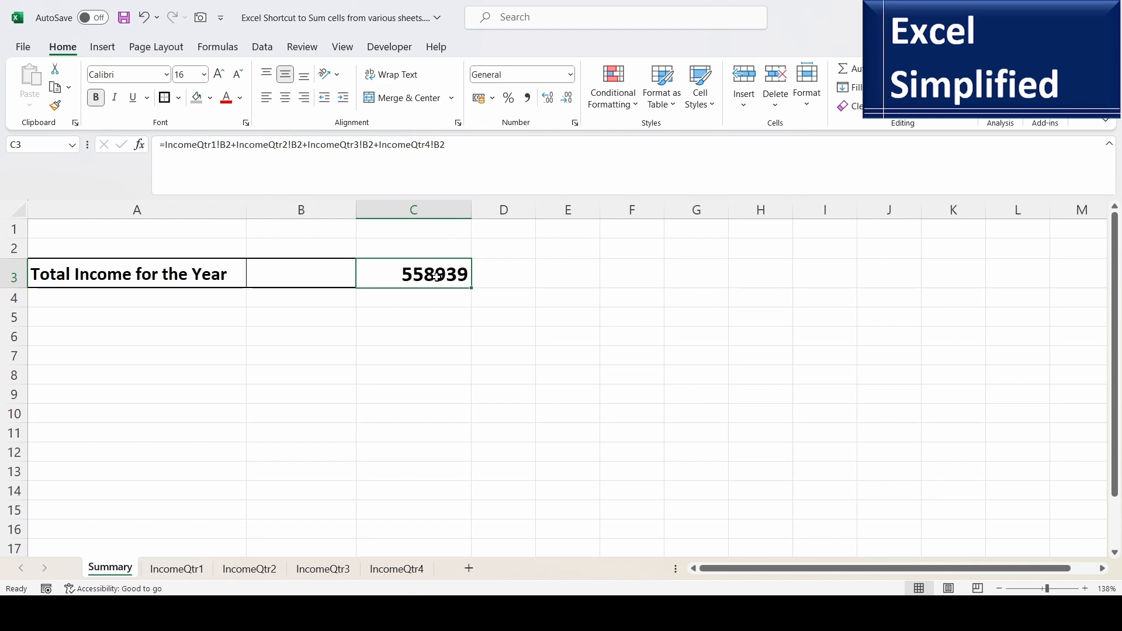
- Enter =SUM('IncomeQtr1:IncomeQtr4'!B2) in Summary cell B3 to total B2 across the four quarterly income sheets
{"action": "left_click", "coordinate": [293, 281]}
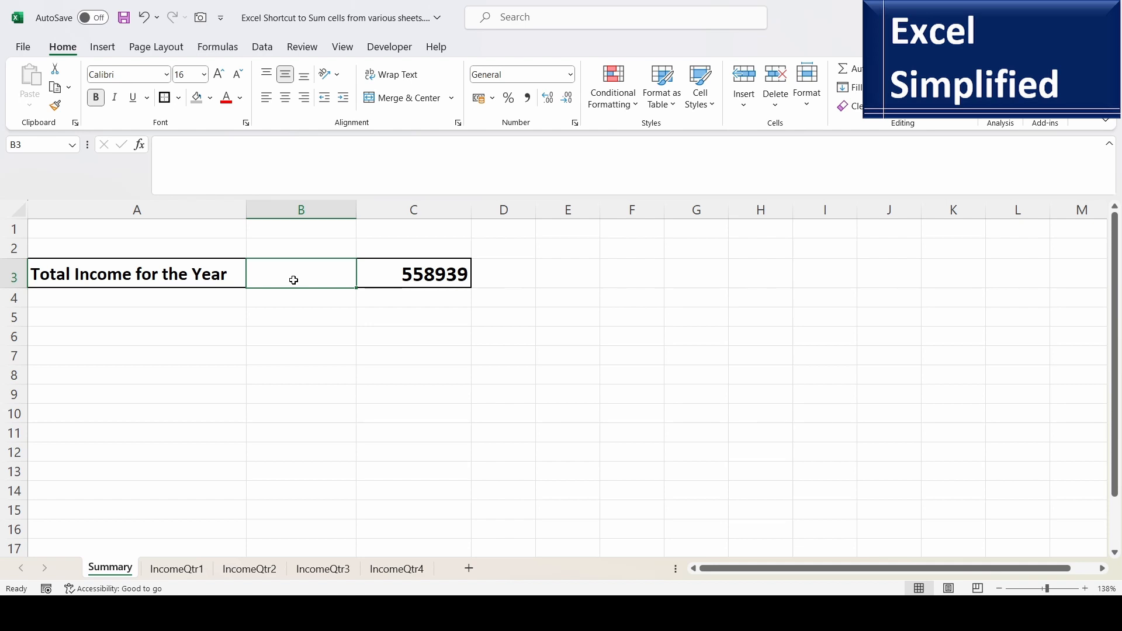
{"action": "type", "text": "="}
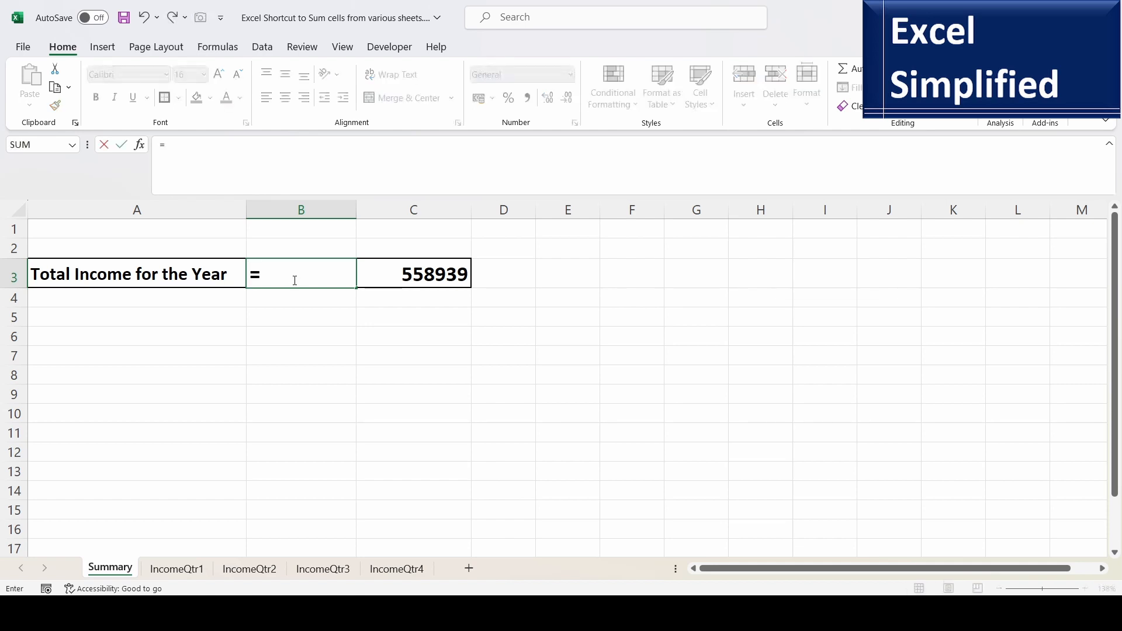
{"action": "type", "text": "SUM"}
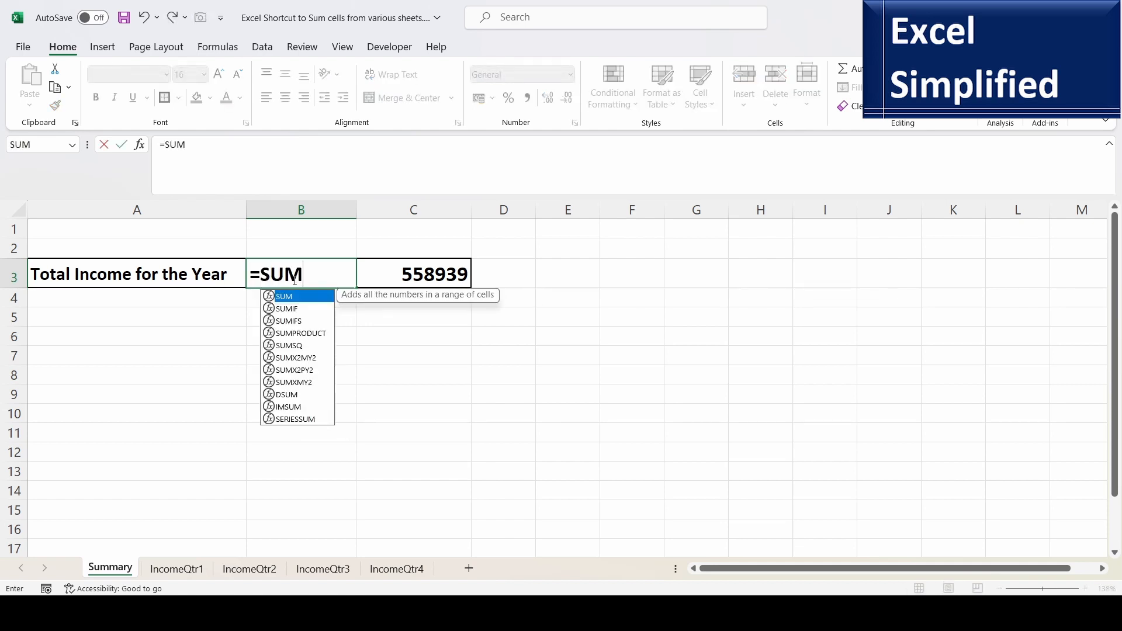
{"action": "type", "text": "("}
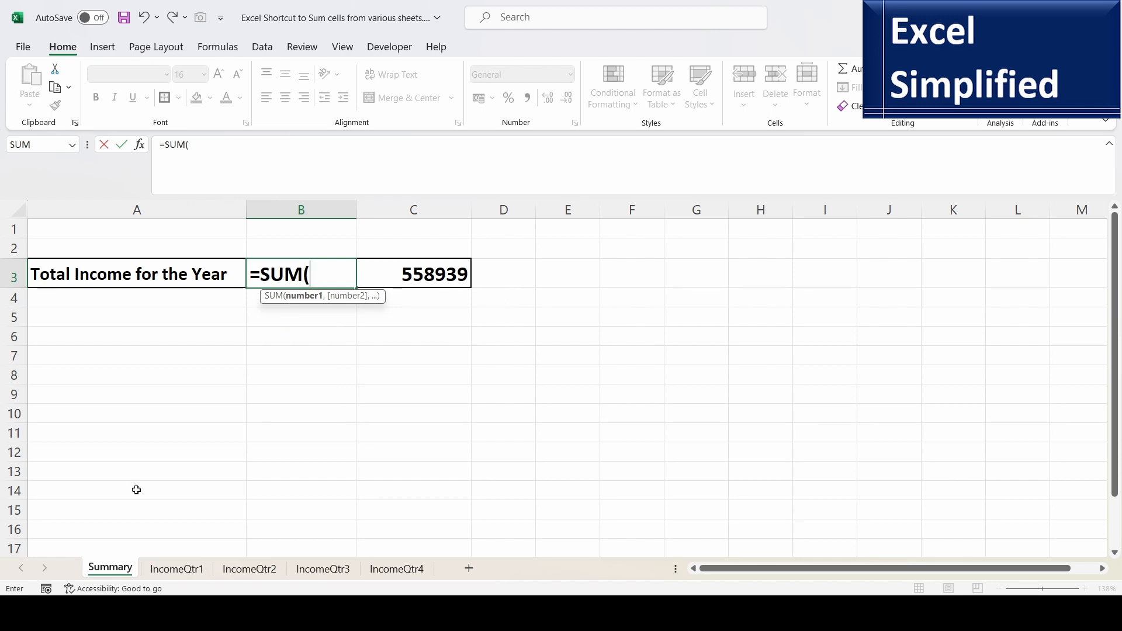
{"action": "left_click", "coordinate": [180, 569]}
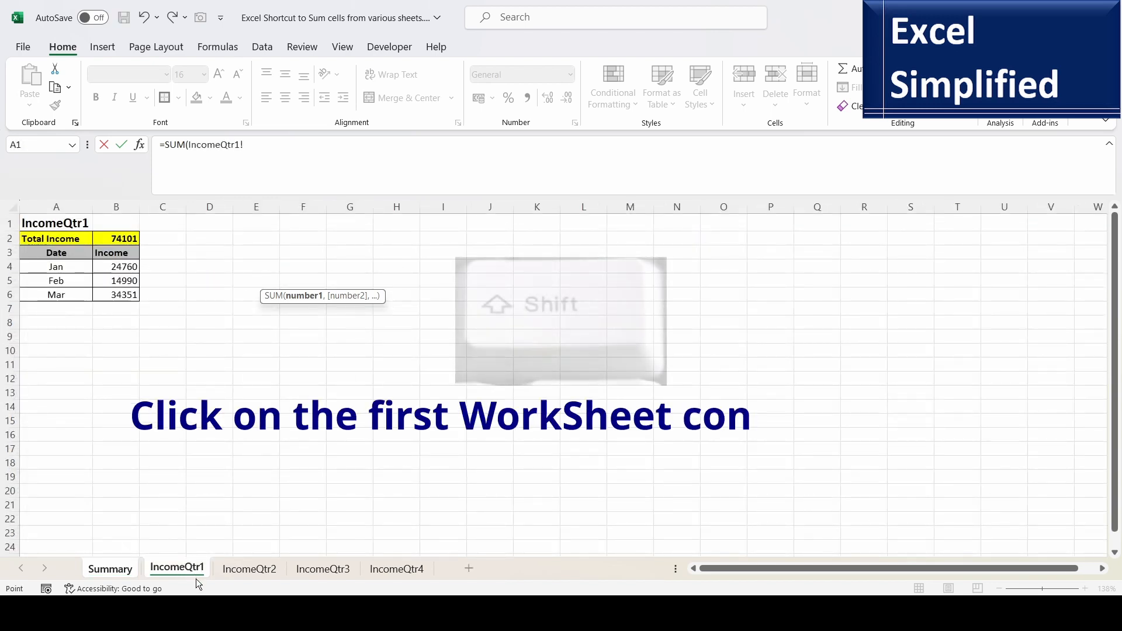
{"action": "left_click", "coordinate": [405, 568], "text": "shift"}
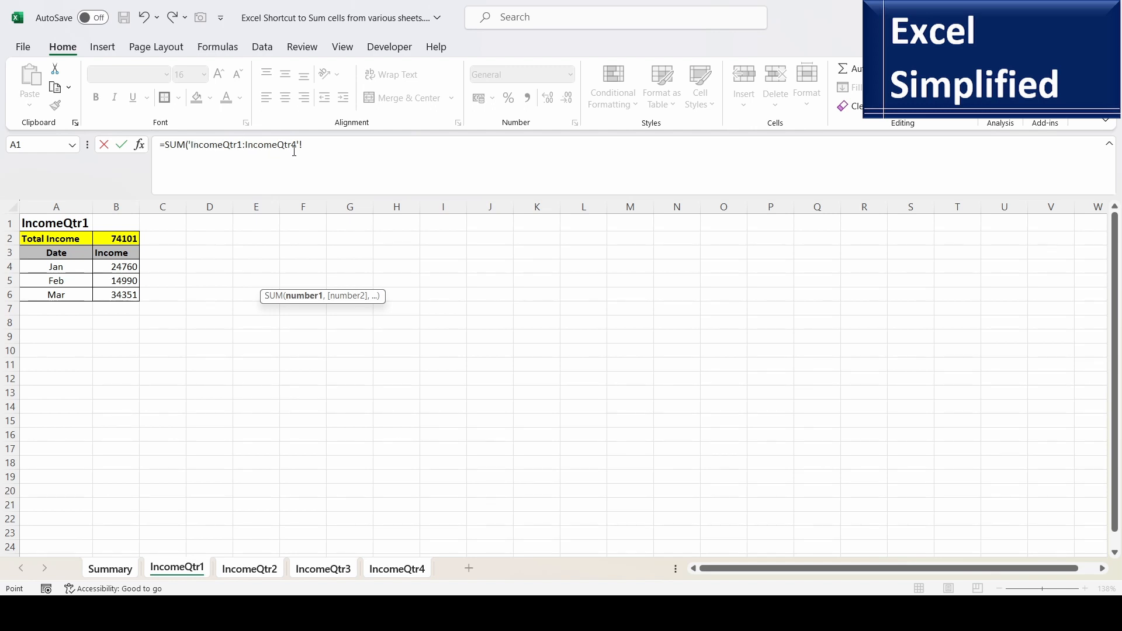
{"action": "left_click", "coordinate": [318, 150]}
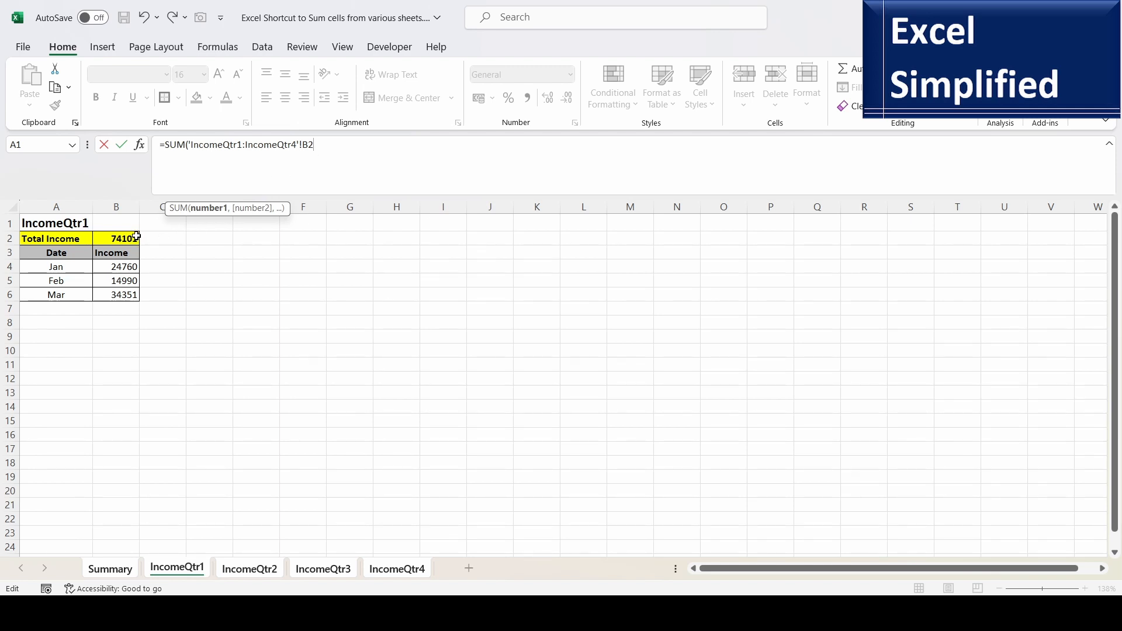
{"action": "type", "text": ")"}
{"action": "key", "text": "Return"}
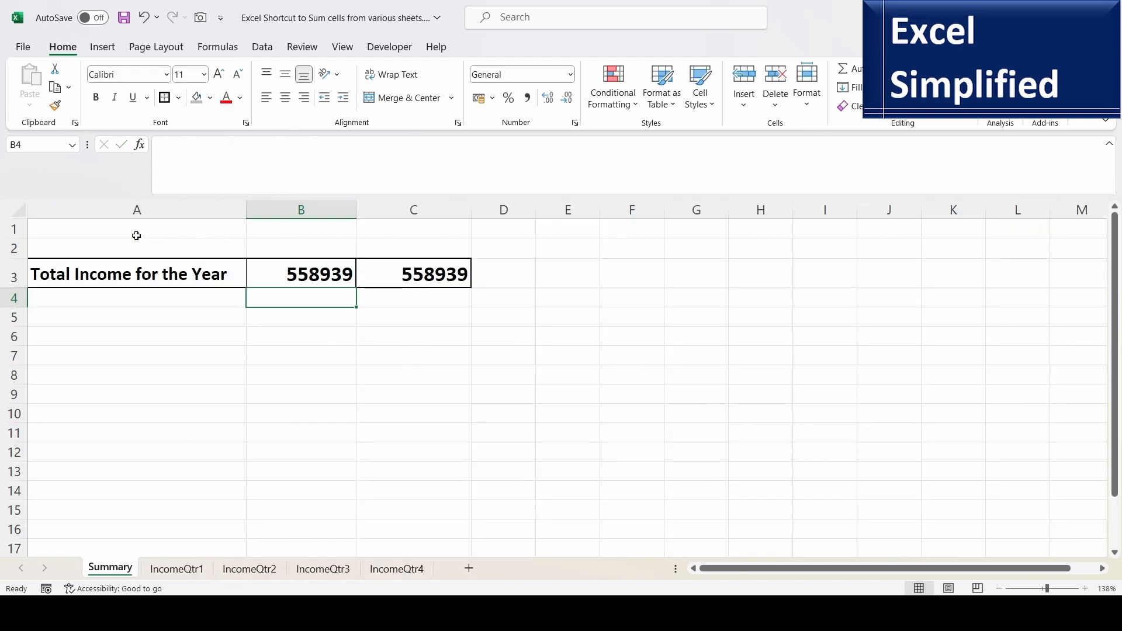
- Compare the SUM formula in Summary cell B3 with the addition formula in cell C3
{"action": "left_click", "coordinate": [275, 274]}
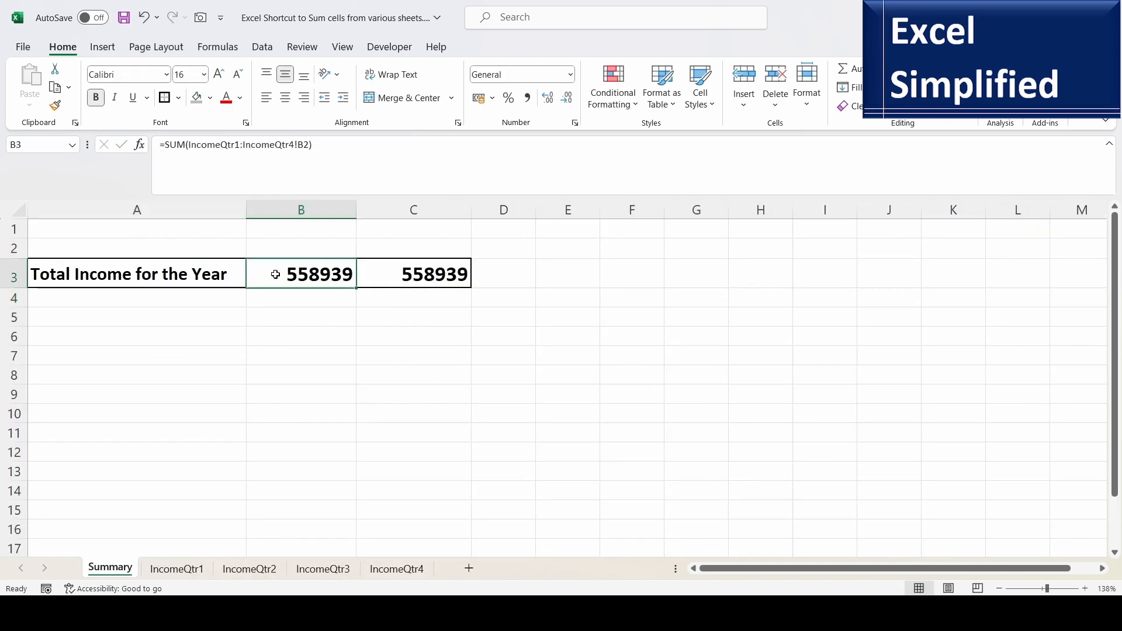
{"action": "left_click", "coordinate": [414, 282]}
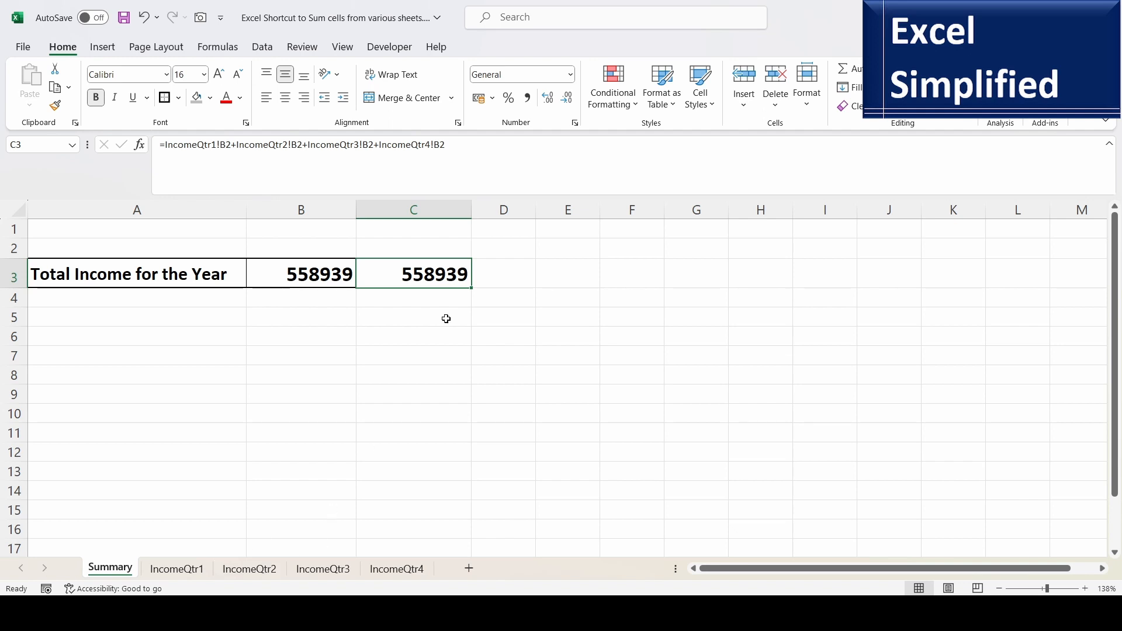
{"action": "left_click", "coordinate": [298, 275]}
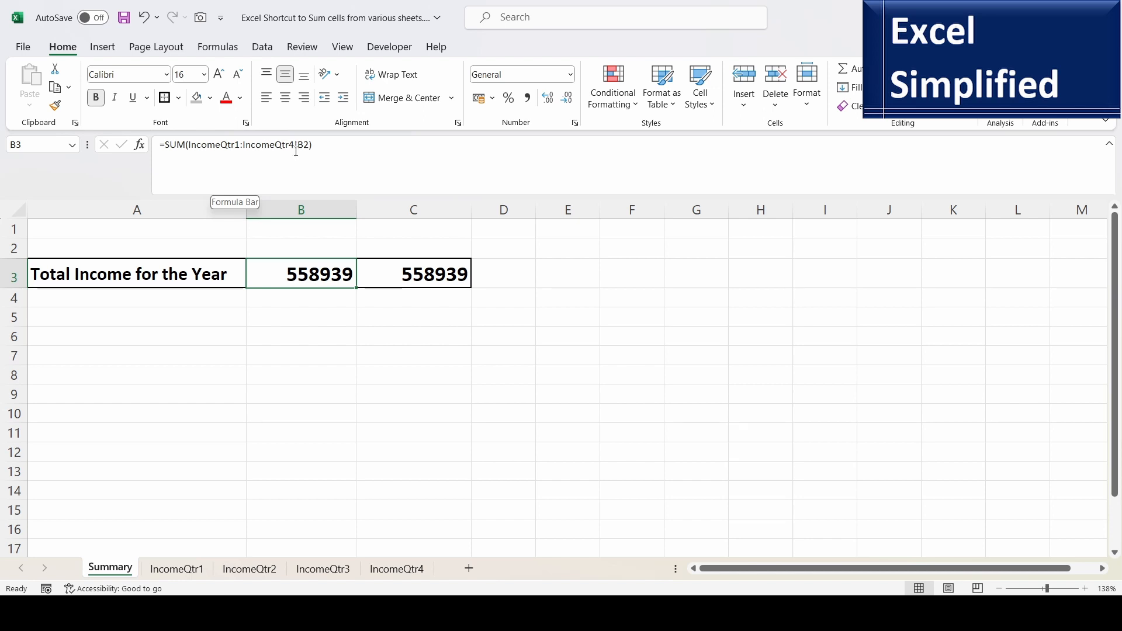
{"action": "left_click_drag", "start_coordinate": [300, 146], "coordinate": [315, 146]}
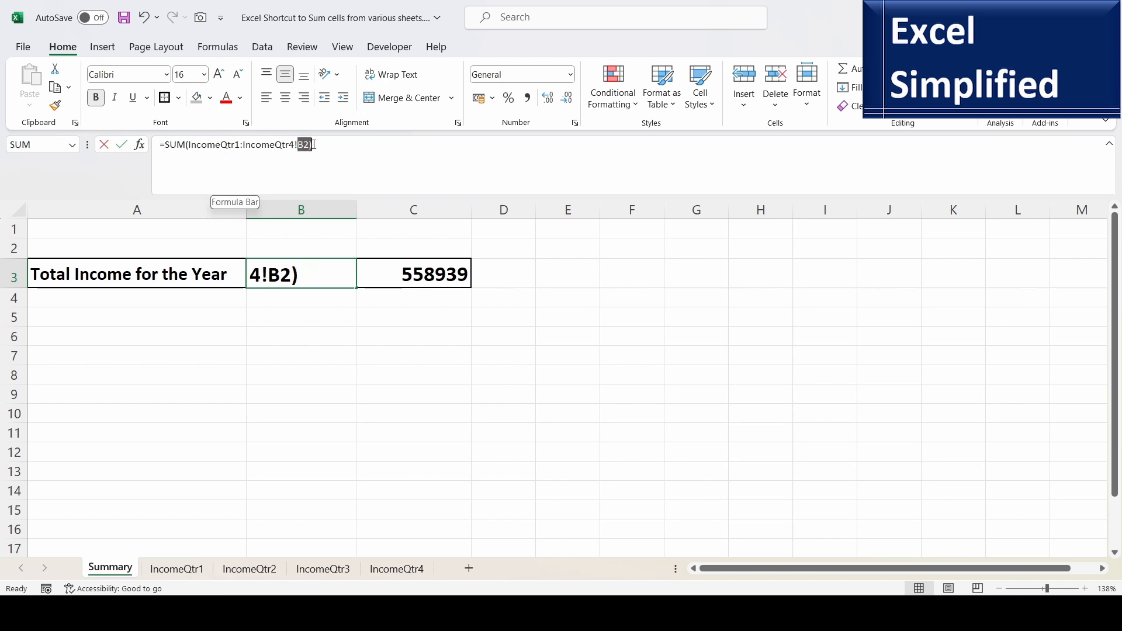
{"action": "left_click", "coordinate": [193, 568]}
{"action": "left_click", "coordinate": [249, 569]}
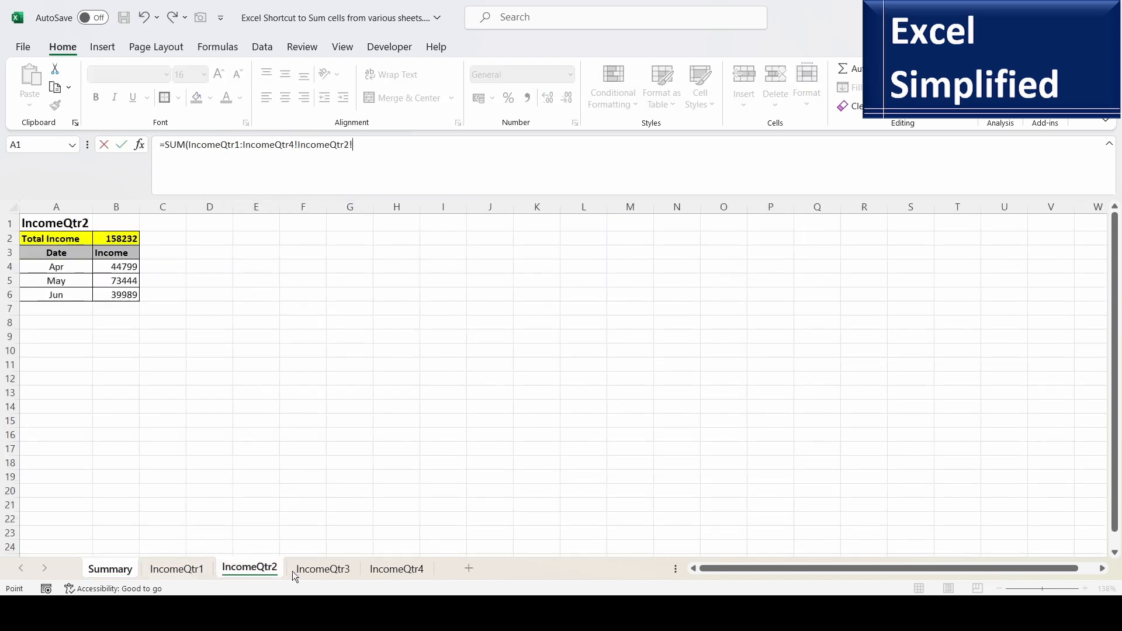
{"action": "left_click", "coordinate": [397, 568]}
{"action": "left_click", "coordinate": [110, 568]}
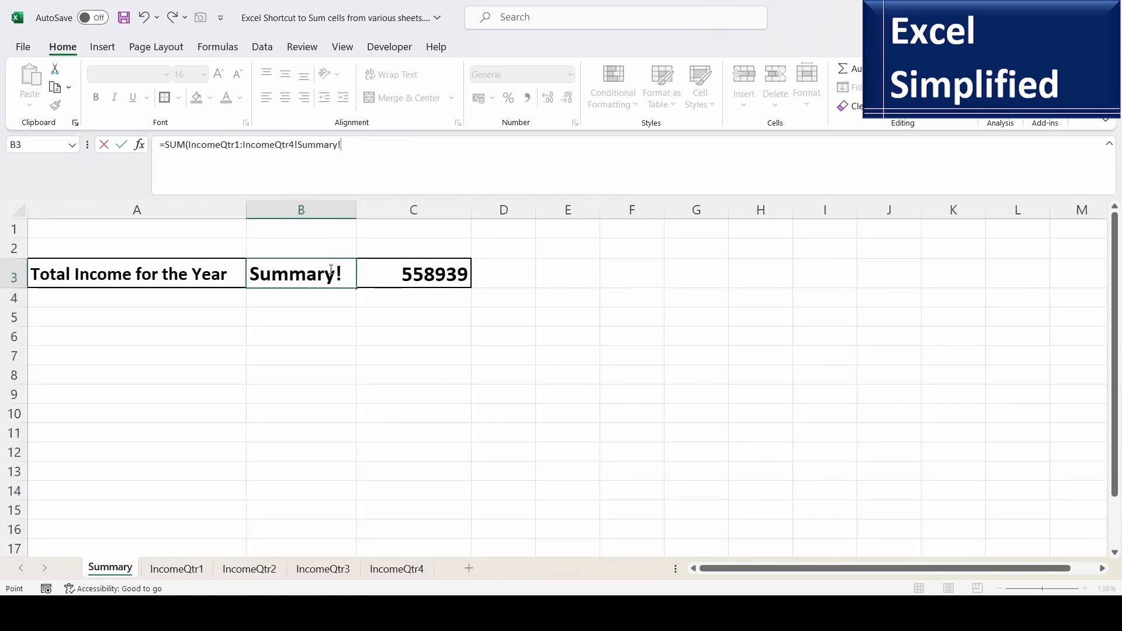
{"action": "key", "text": "Escape"}
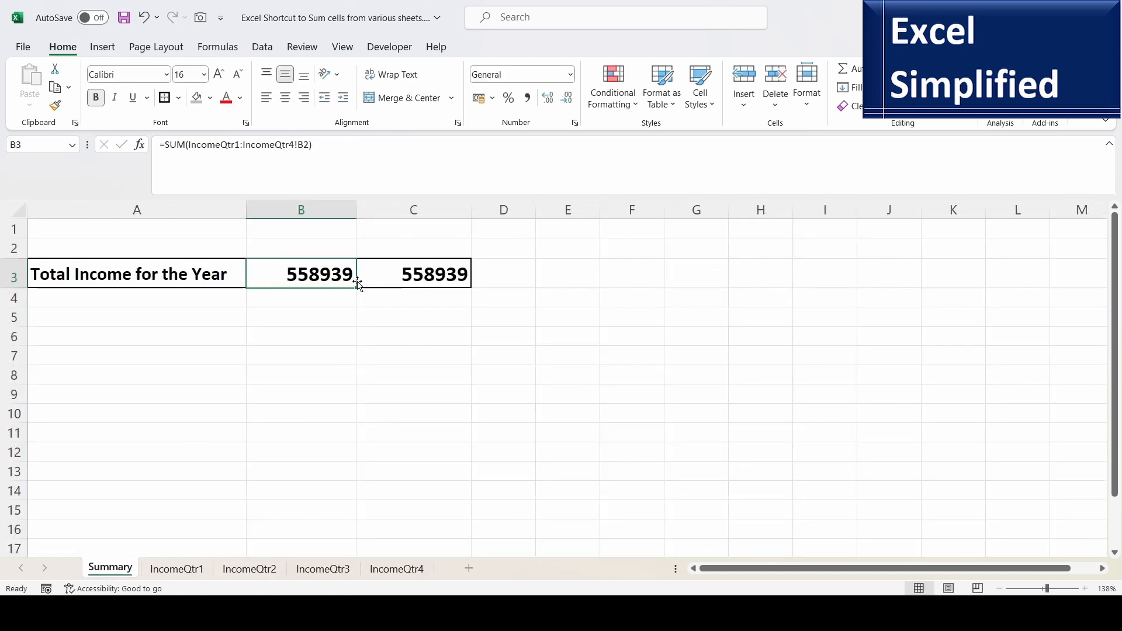
{"action": "left_click", "coordinate": [463, 269]}
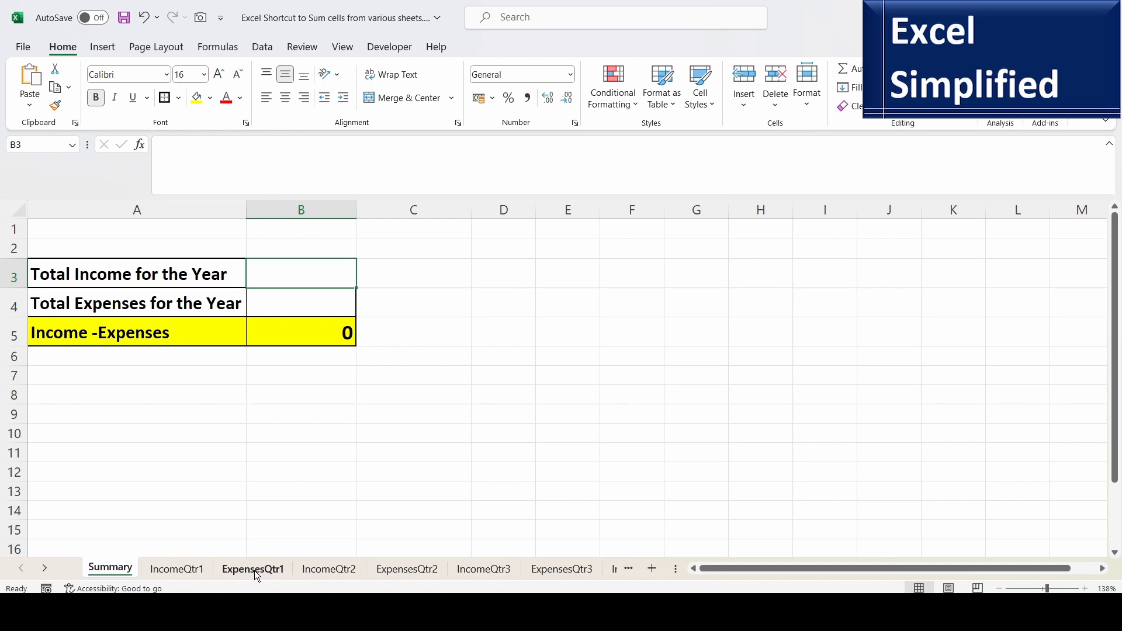
- Examine the expense data on sheets ExpensesQtr1 through ExpensesQtr4, interleaved with the quarterly income sheets
{"action": "left_click", "coordinate": [254, 570]}
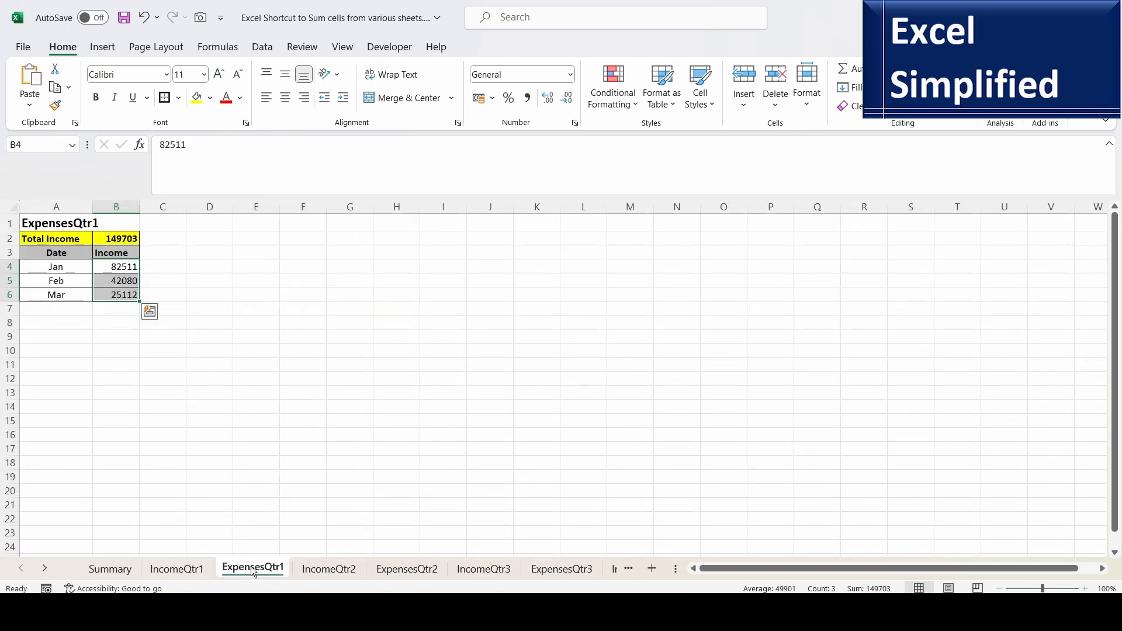
{"action": "left_click", "coordinate": [395, 570]}
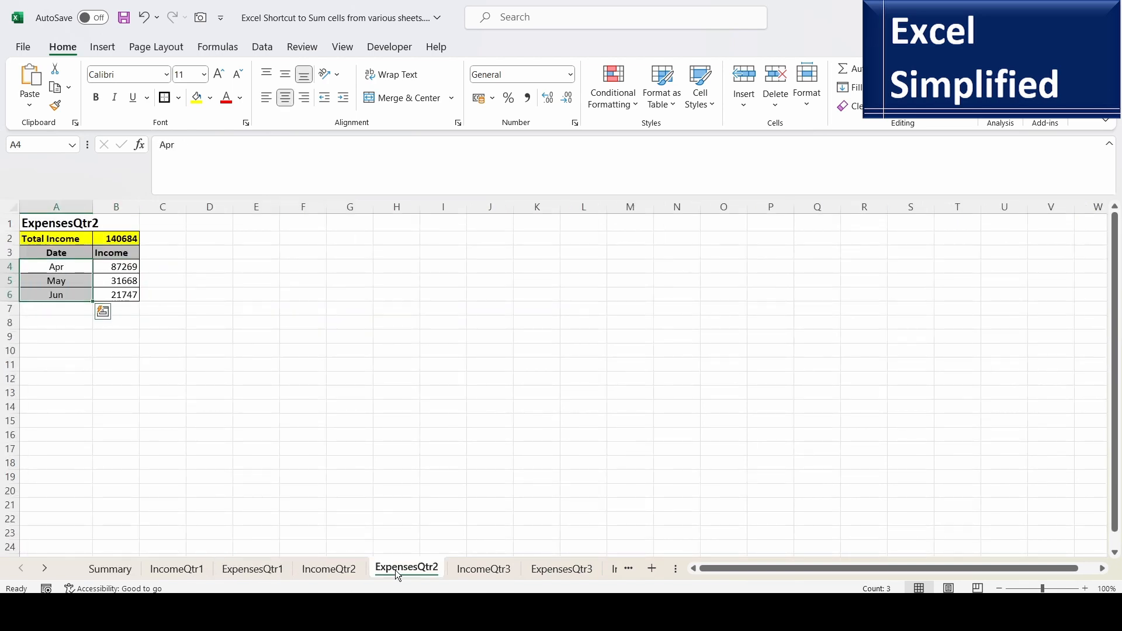
{"action": "left_click", "coordinate": [572, 570]}
{"action": "left_click", "coordinate": [615, 569]}
{"action": "left_click", "coordinate": [508, 570]}
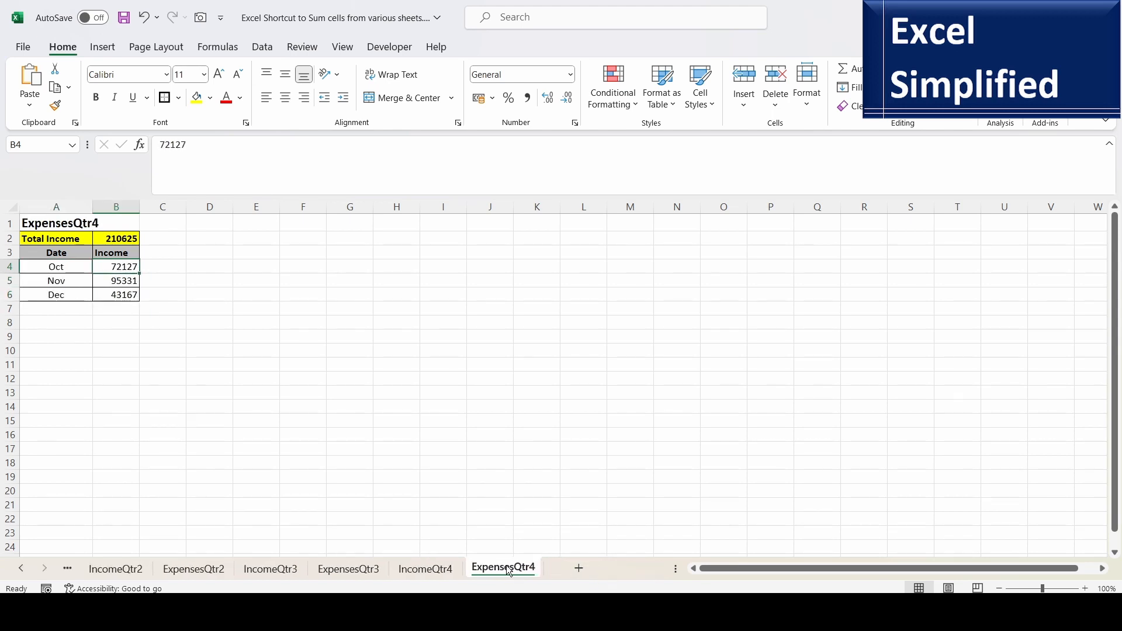
{"action": "left_click", "coordinate": [21, 570]}
{"action": "left_click", "coordinate": [22, 569]}
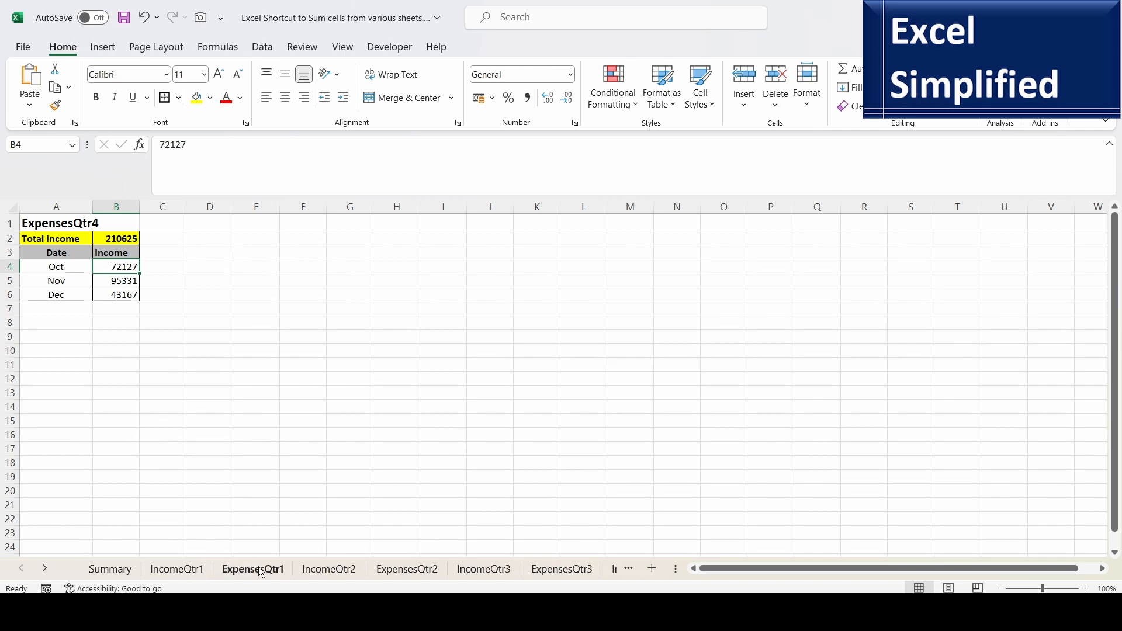
- Examine the alternating order of the income and expense sheets from IncomeQtr1 through ExpensesQtr2
{"action": "left_click", "coordinate": [177, 569]}
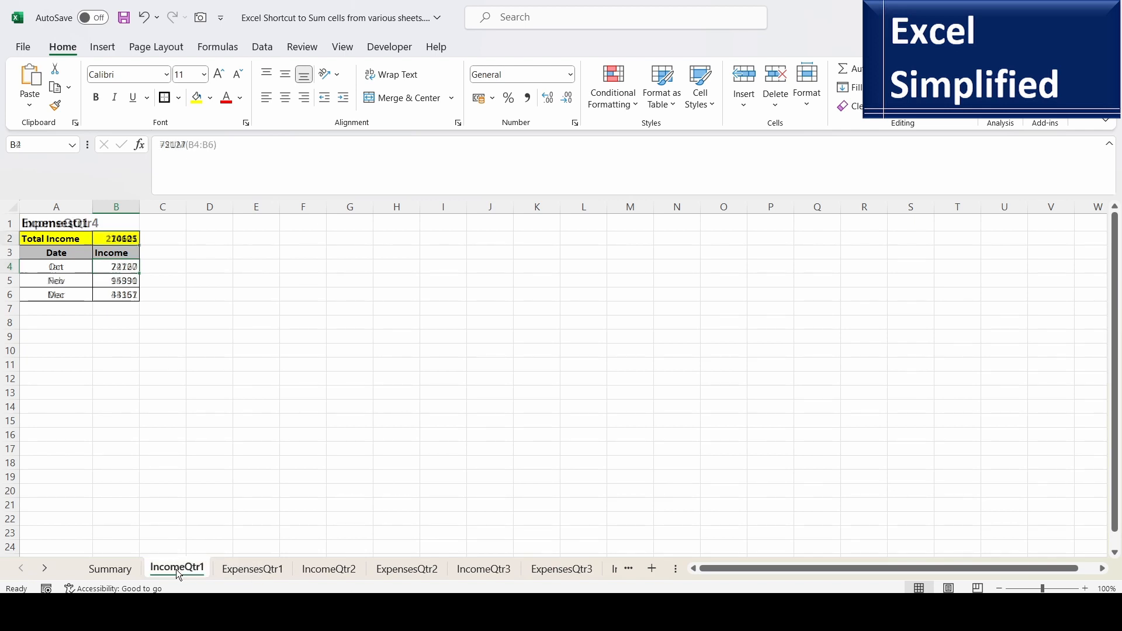
{"action": "left_click", "coordinate": [257, 569]}
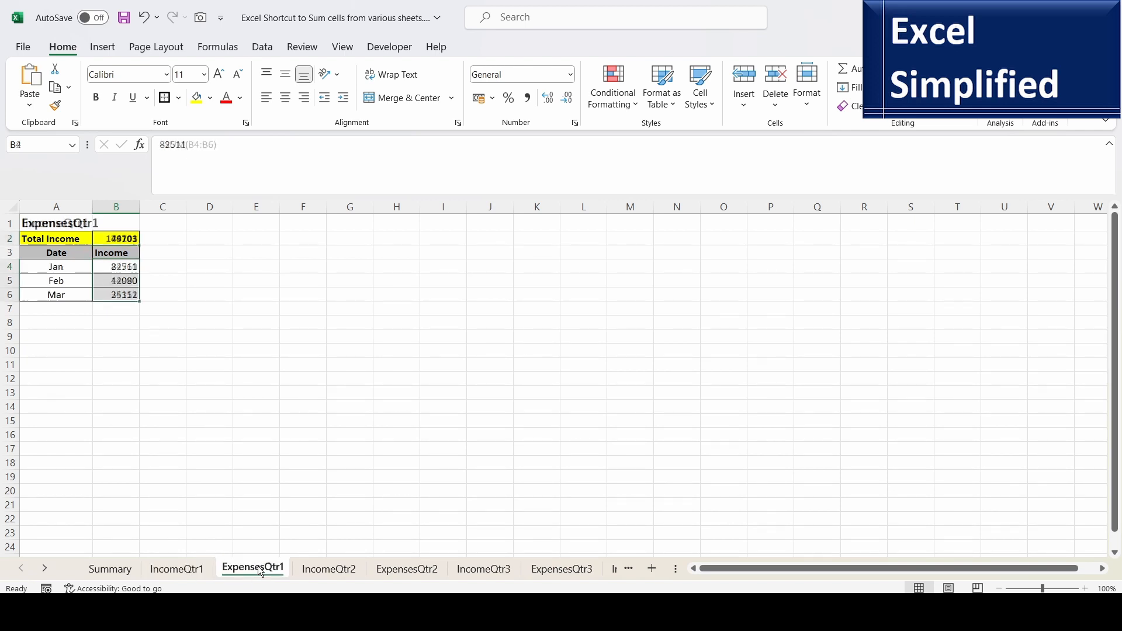
{"action": "left_click", "coordinate": [321, 569]}
{"action": "left_click", "coordinate": [388, 567]}
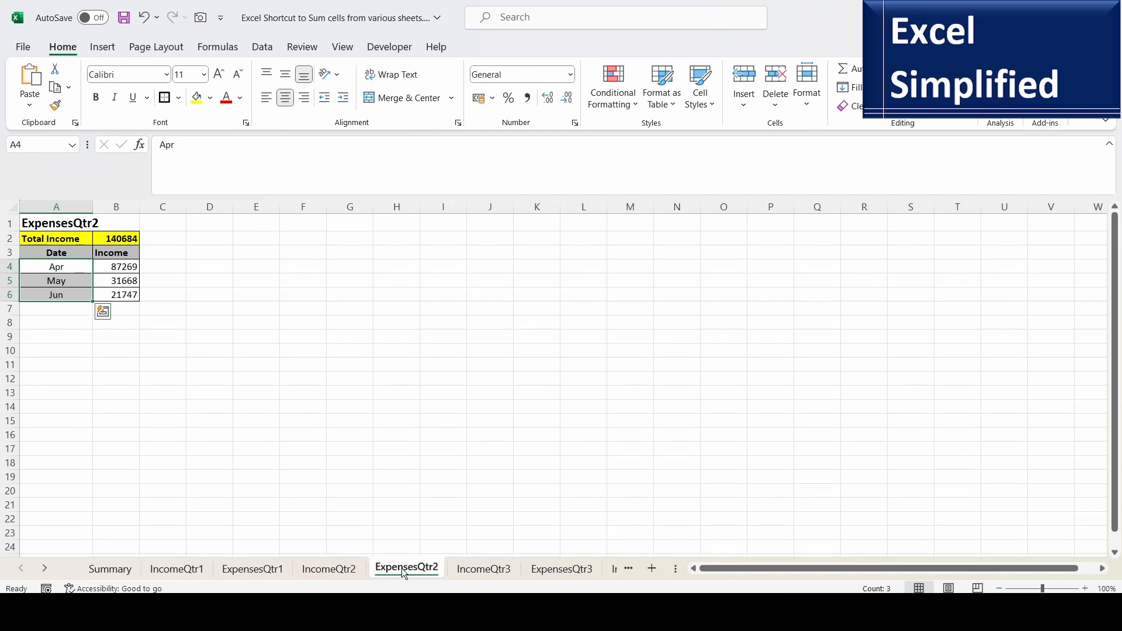
- Review the total income, total expenses and income-minus-expenses rows on the Summary sheet
{"action": "left_click", "coordinate": [111, 570]}
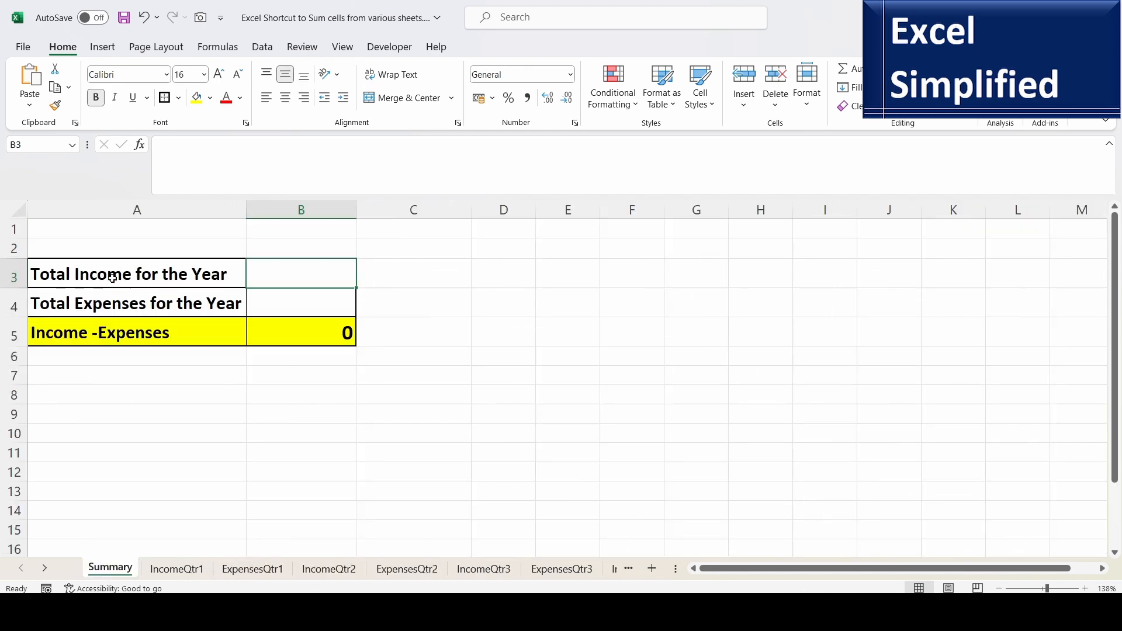
{"action": "left_click", "coordinate": [89, 272]}
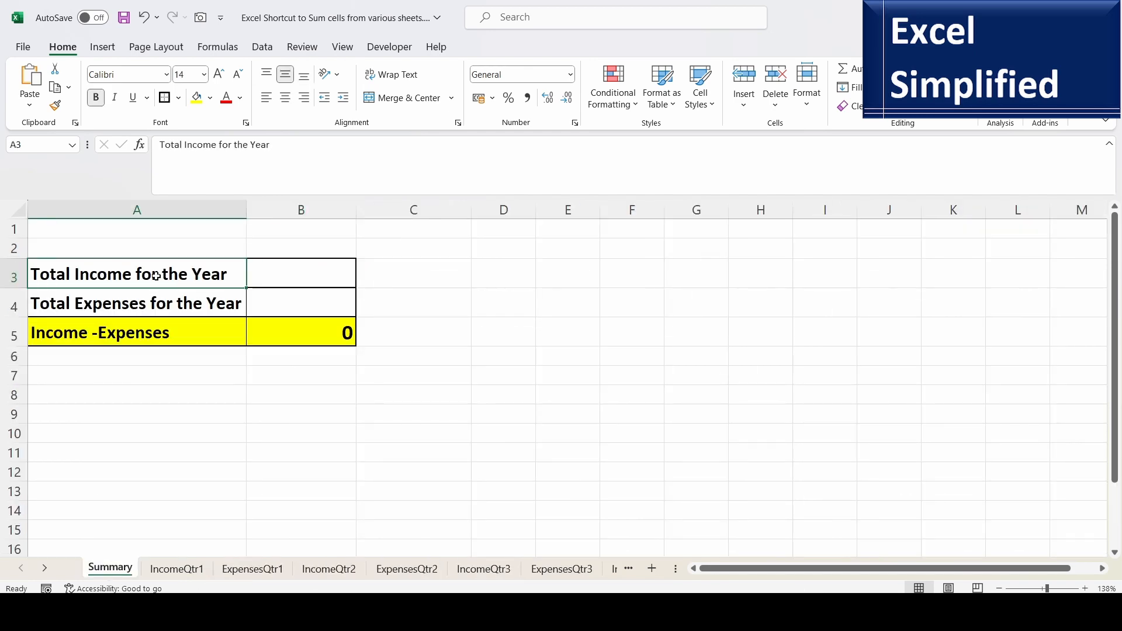
{"action": "left_click", "coordinate": [251, 273]}
{"action": "left_click", "coordinate": [82, 305]}
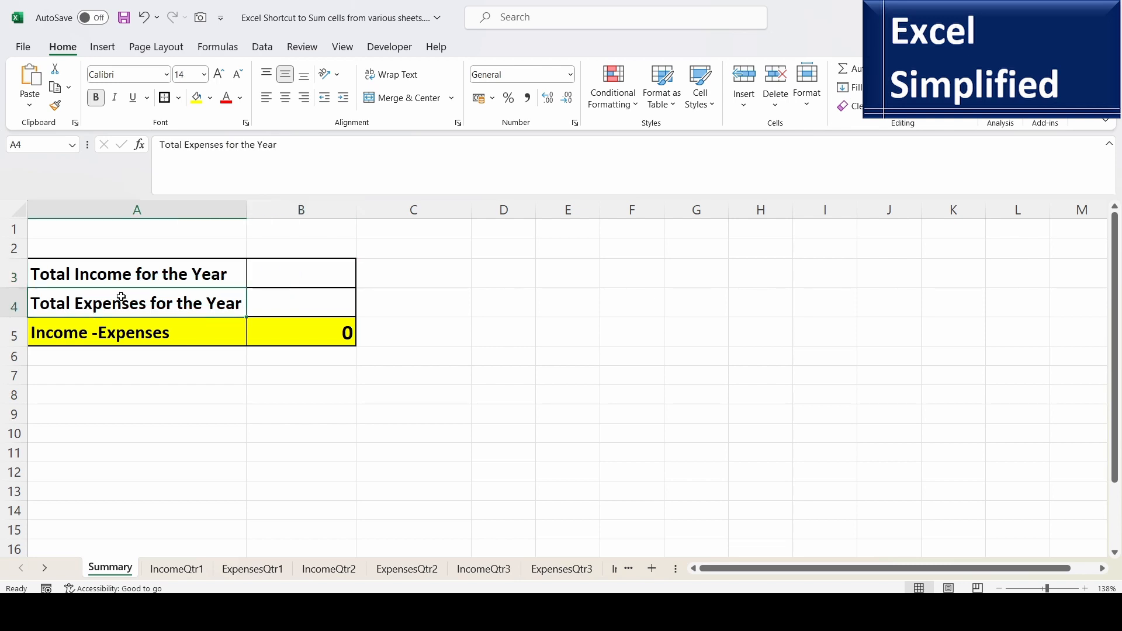
{"action": "left_click", "coordinate": [310, 302]}
{"action": "left_click", "coordinate": [59, 336]}
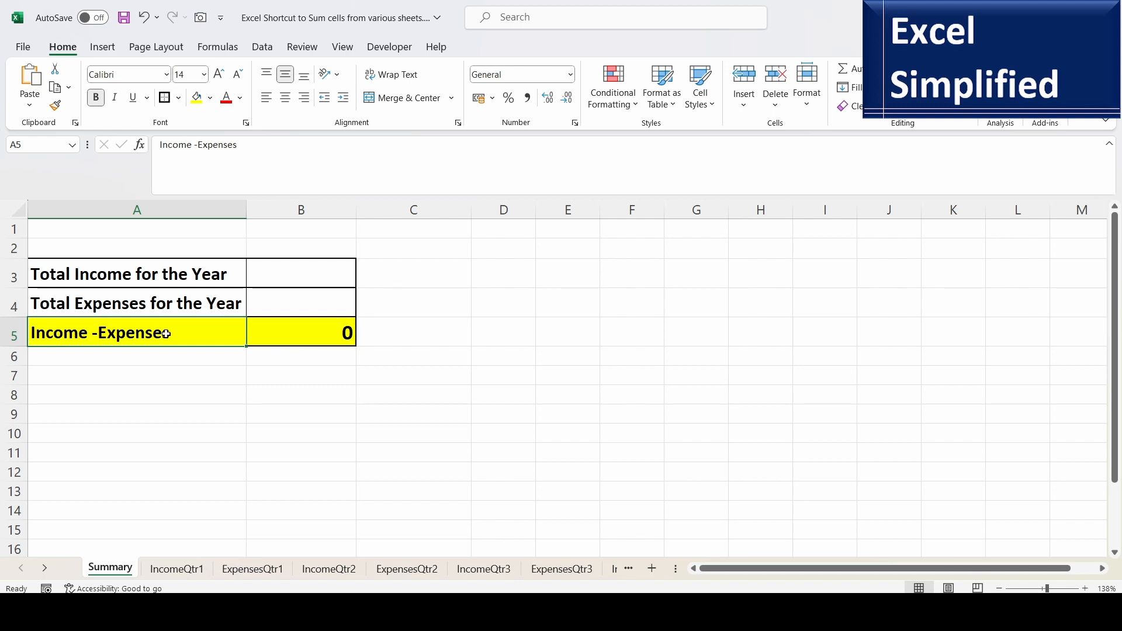
{"action": "left_click", "coordinate": [284, 275]}
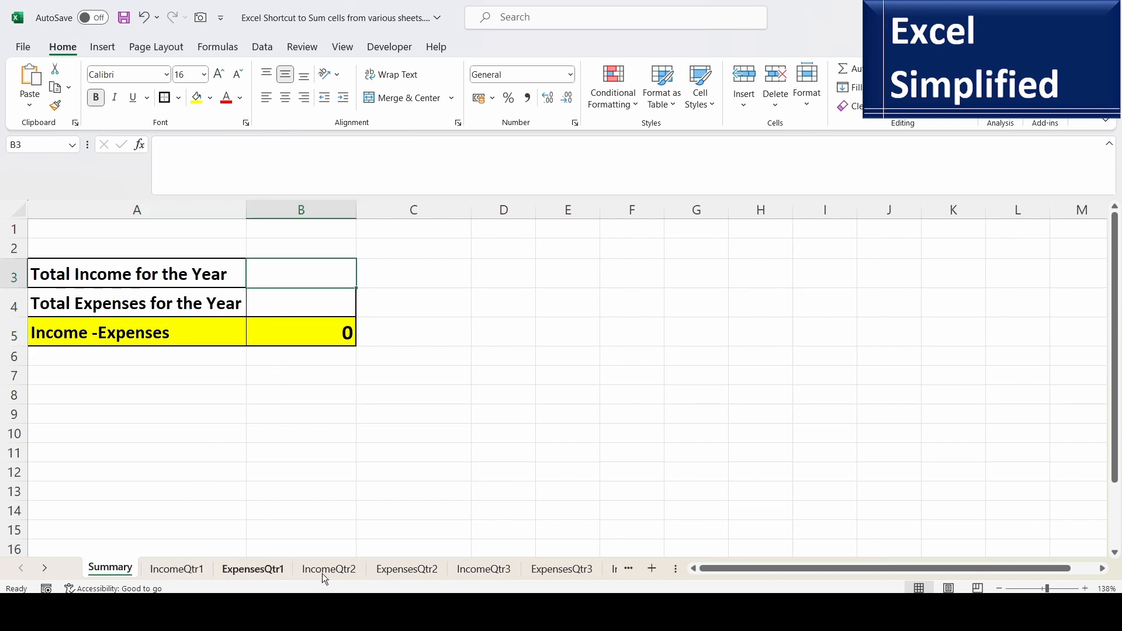
- Check the IncomeQtr1 and ExpensesQtr1 sheets as sources for the Summary sheet's total income and total expenses rows
{"action": "left_click", "coordinate": [112, 268]}
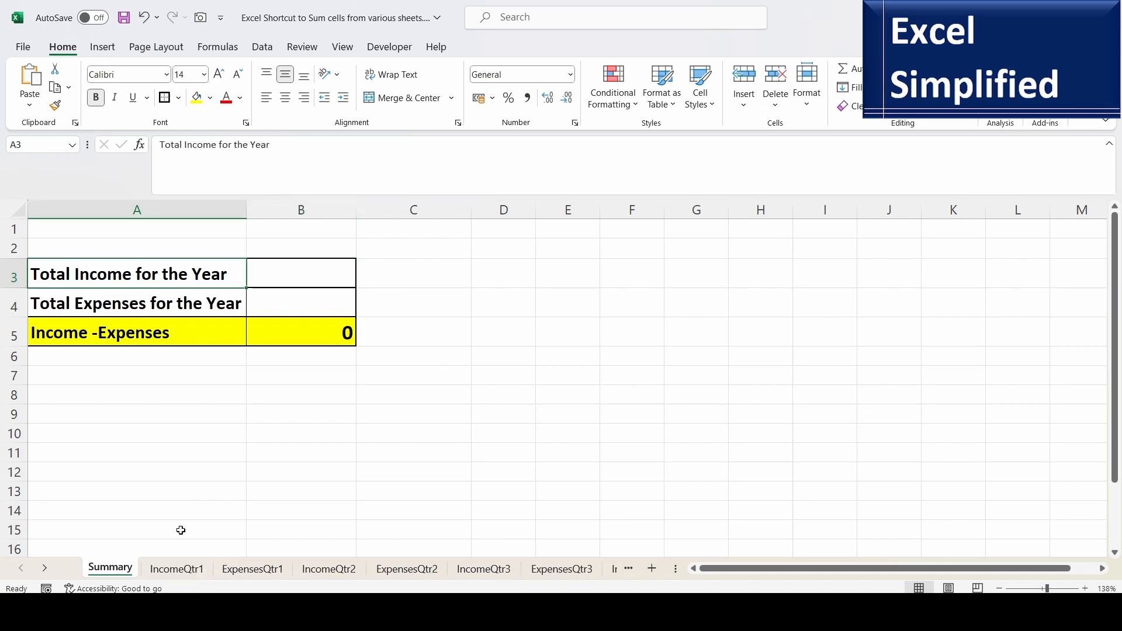
{"action": "left_click", "coordinate": [174, 572]}
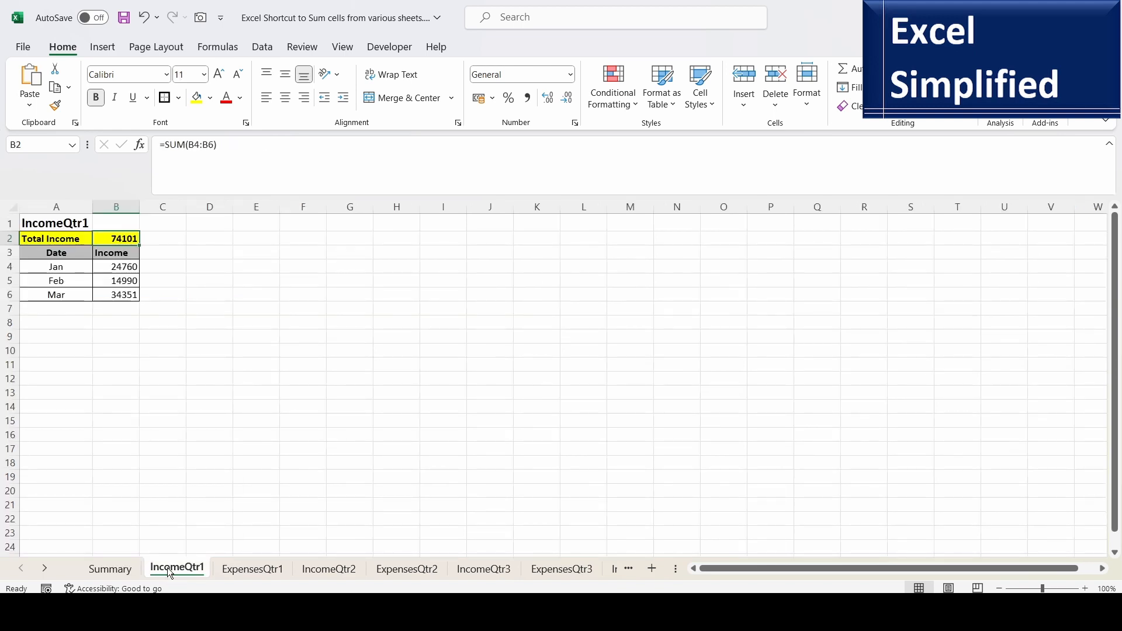
{"action": "left_click", "coordinate": [114, 570]}
{"action": "left_click", "coordinate": [261, 300]}
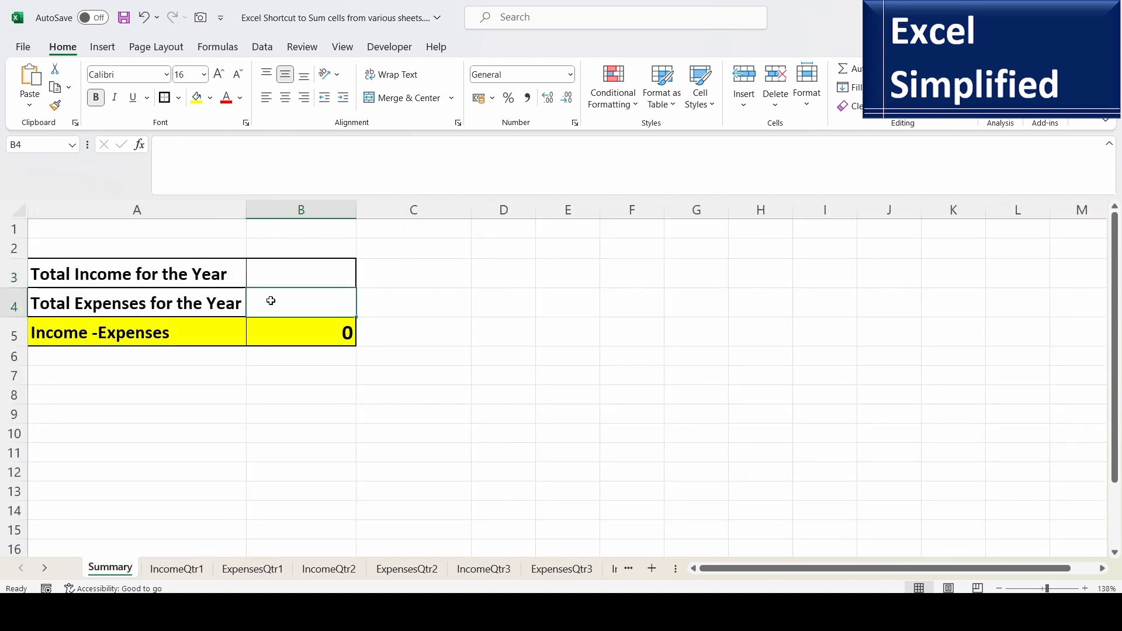
{"action": "left_click", "coordinate": [247, 568]}
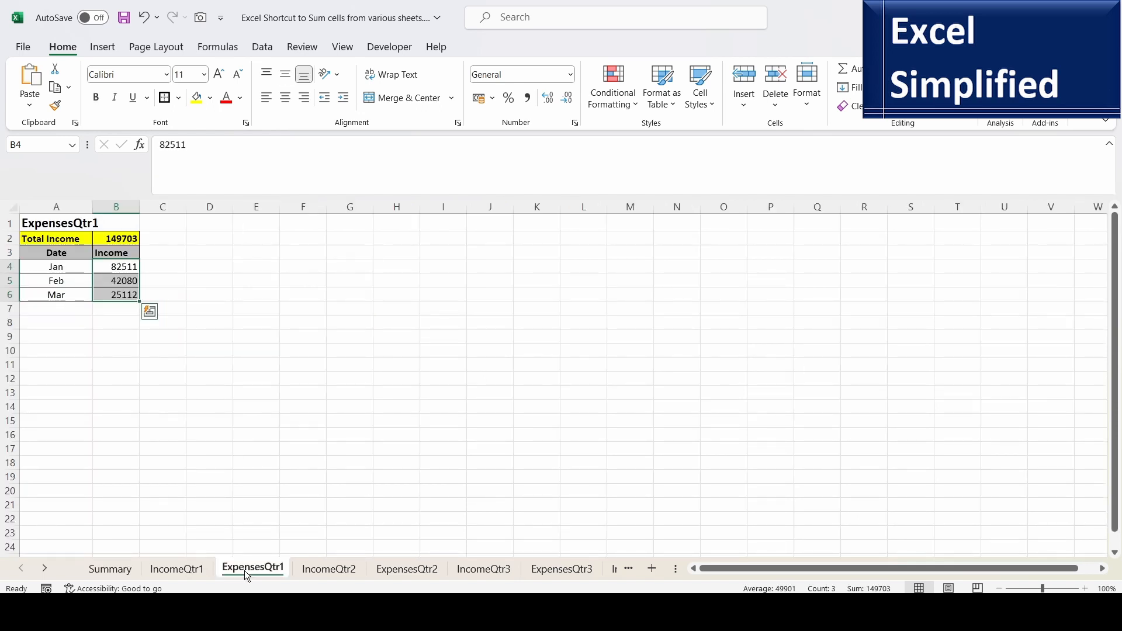
- Enter =SUM('Income*'!B2) in Summary cell B3 to total B2 across all sheets whose names start with Income
{"action": "left_click", "coordinate": [110, 569]}
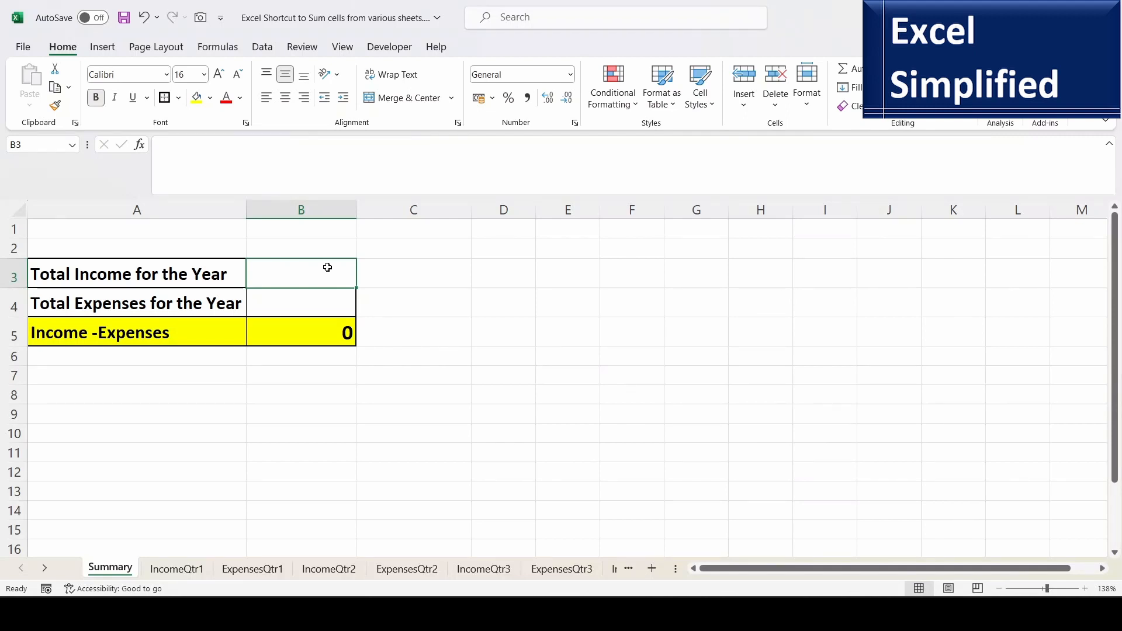
{"action": "type", "text": "=SUM"}
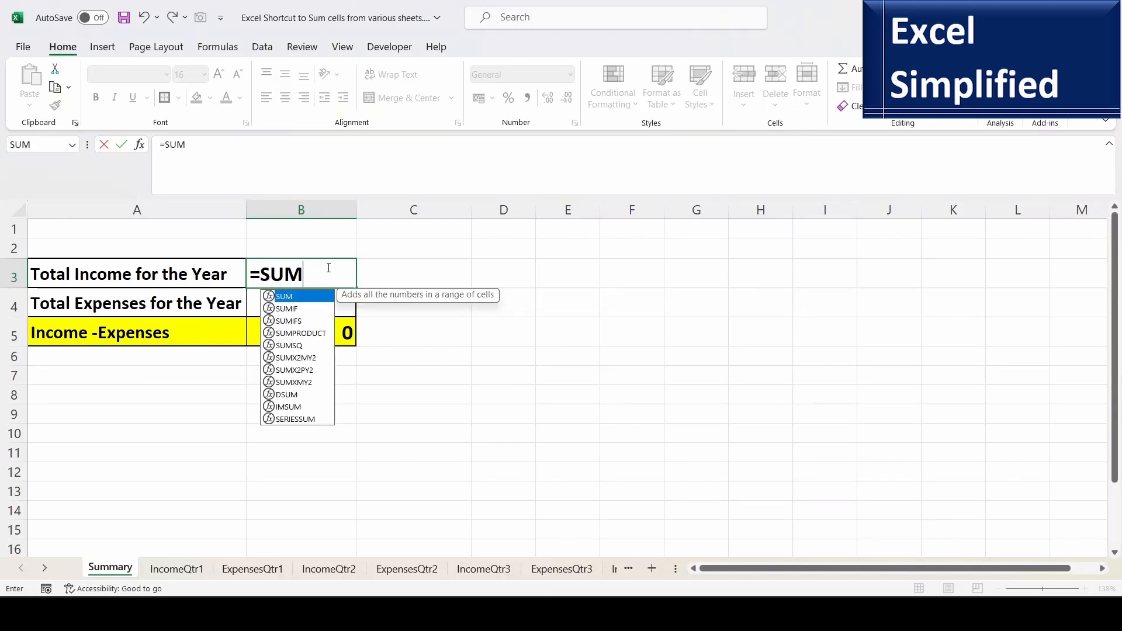
{"action": "type", "text": "('Income*"}
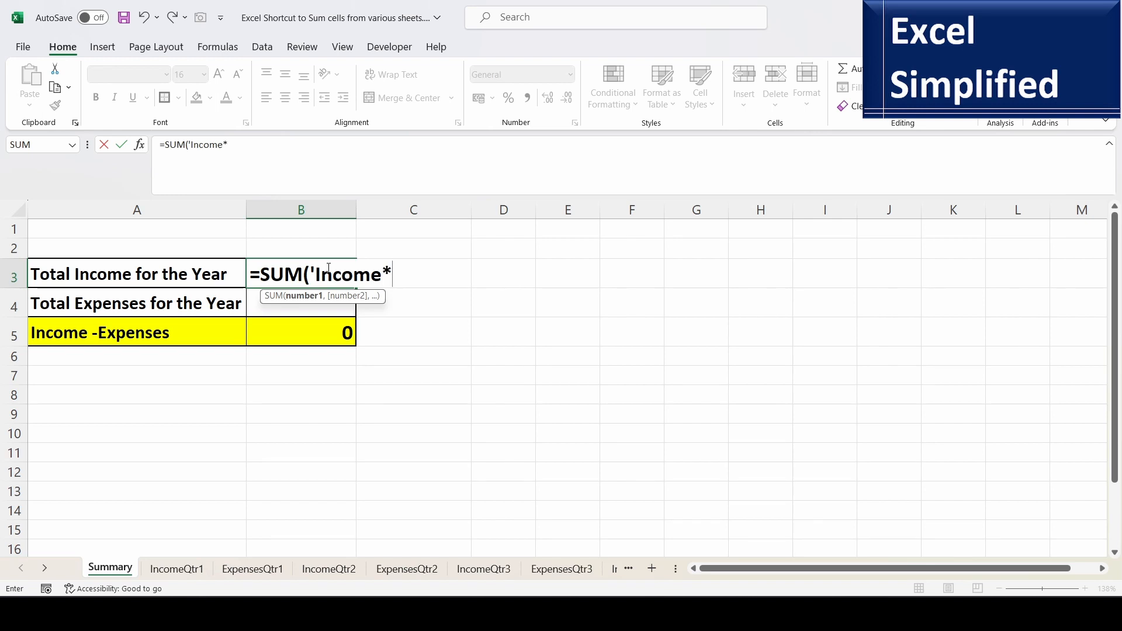
{"action": "type", "text": "'!B2"}
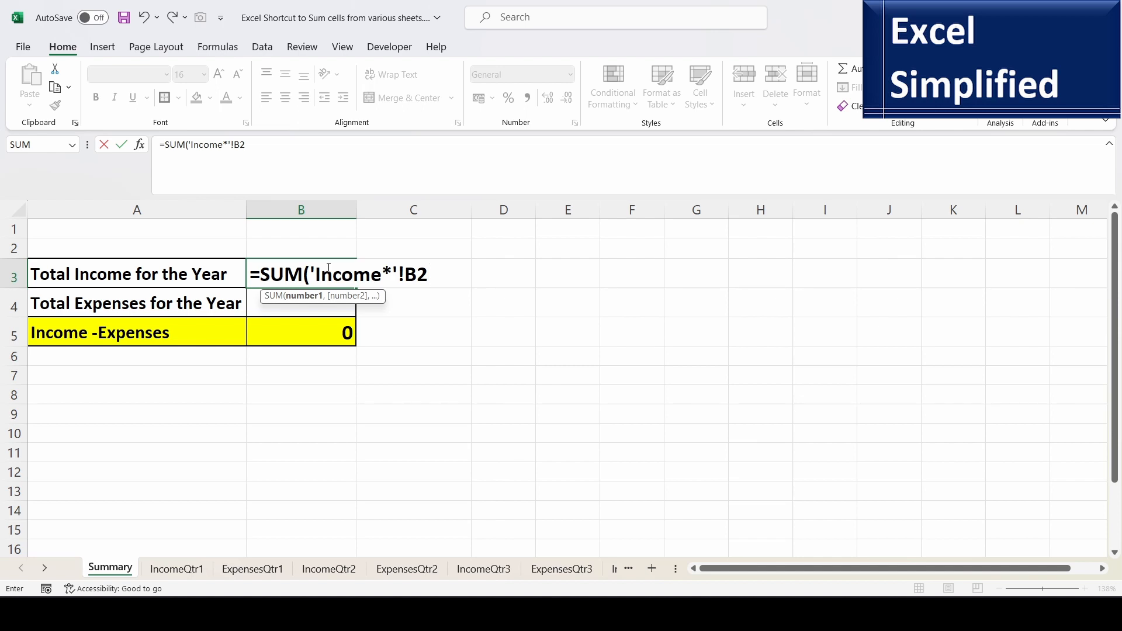
{"action": "type", "text": ")"}
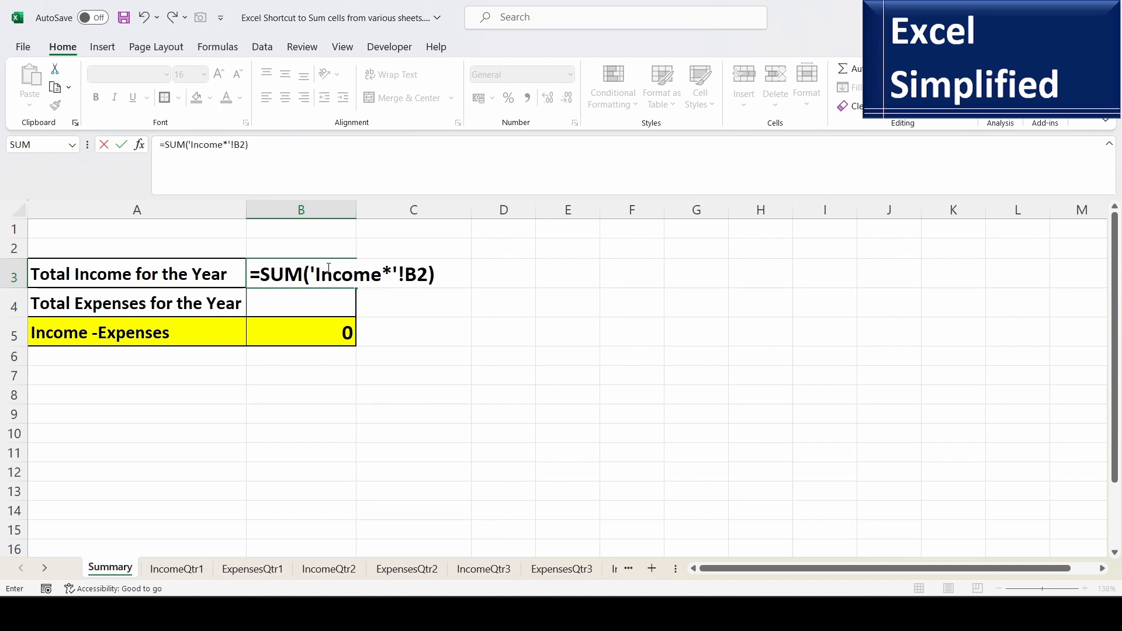
{"action": "key", "text": "Return"}
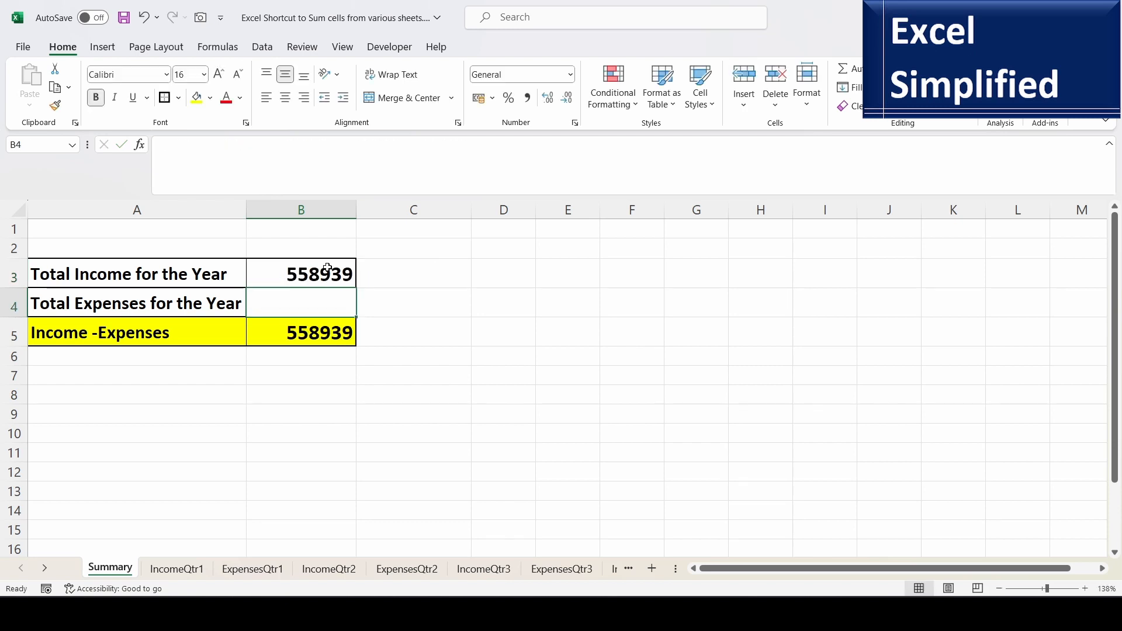
- Inspect the expanded sheet references in the total income formula in Summary cell B3
{"action": "left_click", "coordinate": [306, 274]}
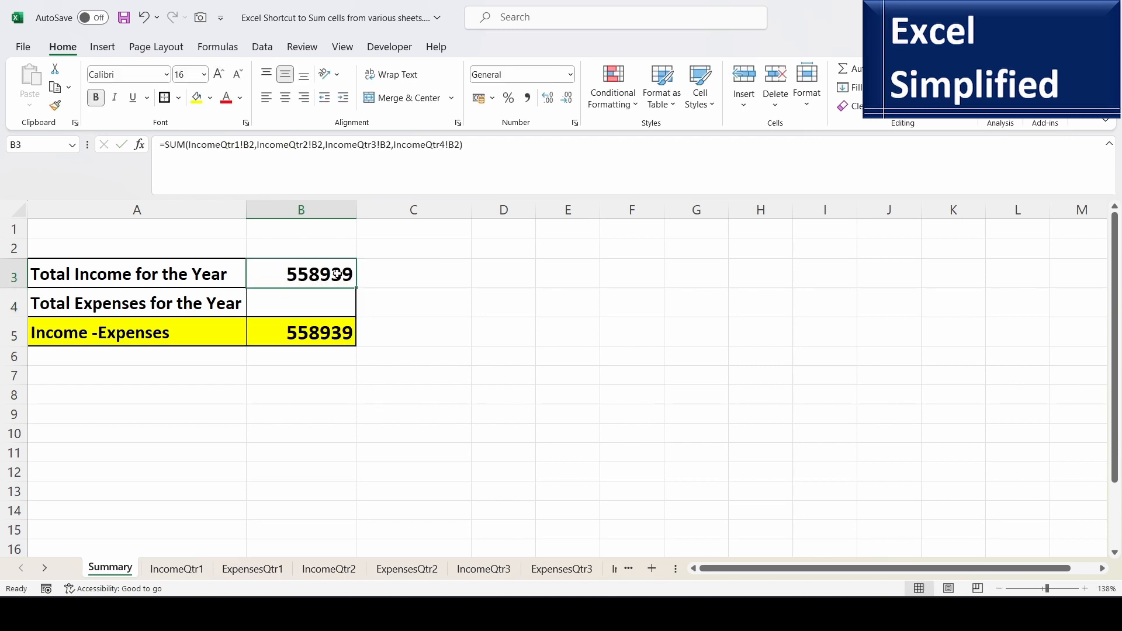
{"action": "double_click", "coordinate": [314, 263]}
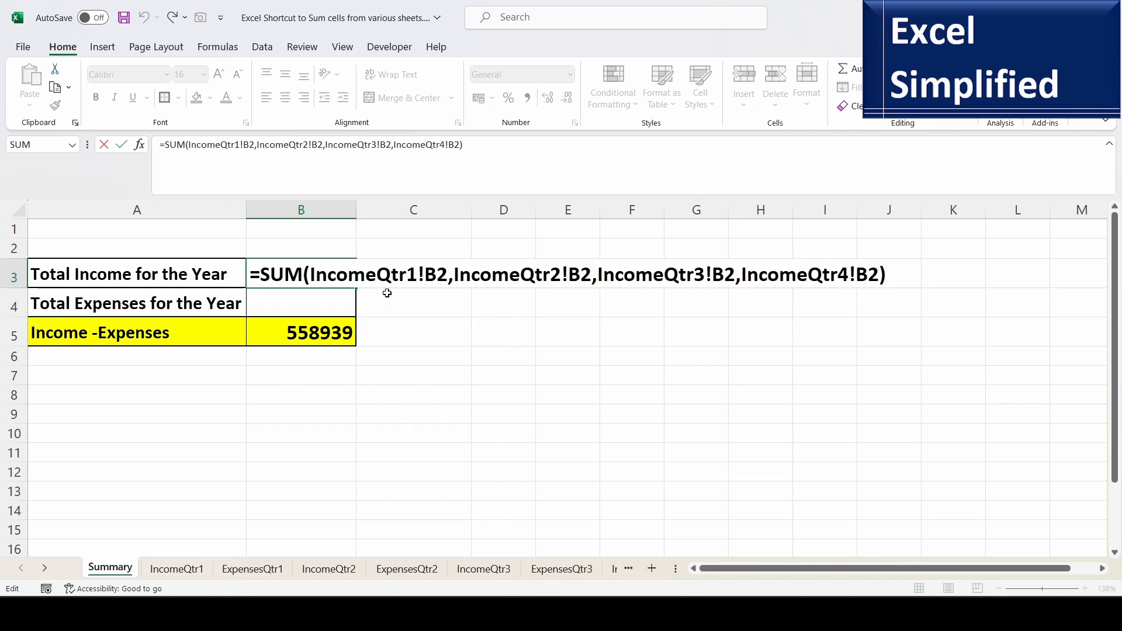
{"action": "key", "text": "Return"}
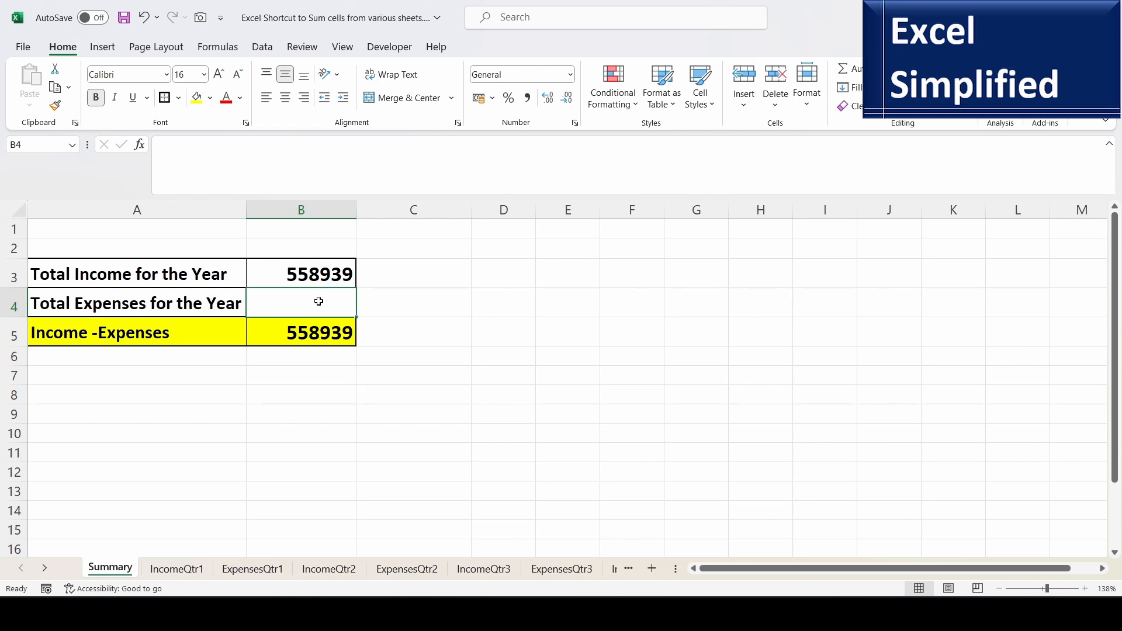
- Enter =SUM('Expenses*'!B2) in Summary cell B4 to total B2 across all sheets whose names start with Expenses
{"action": "type", "text": "=S"}
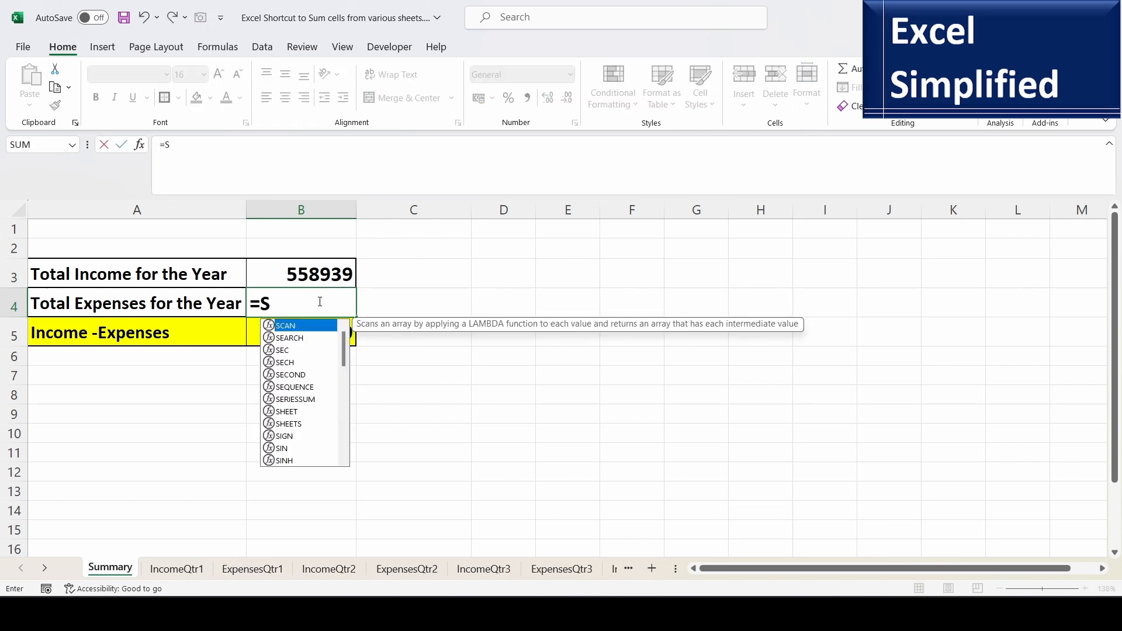
{"action": "type", "text": "UM('Expen"}
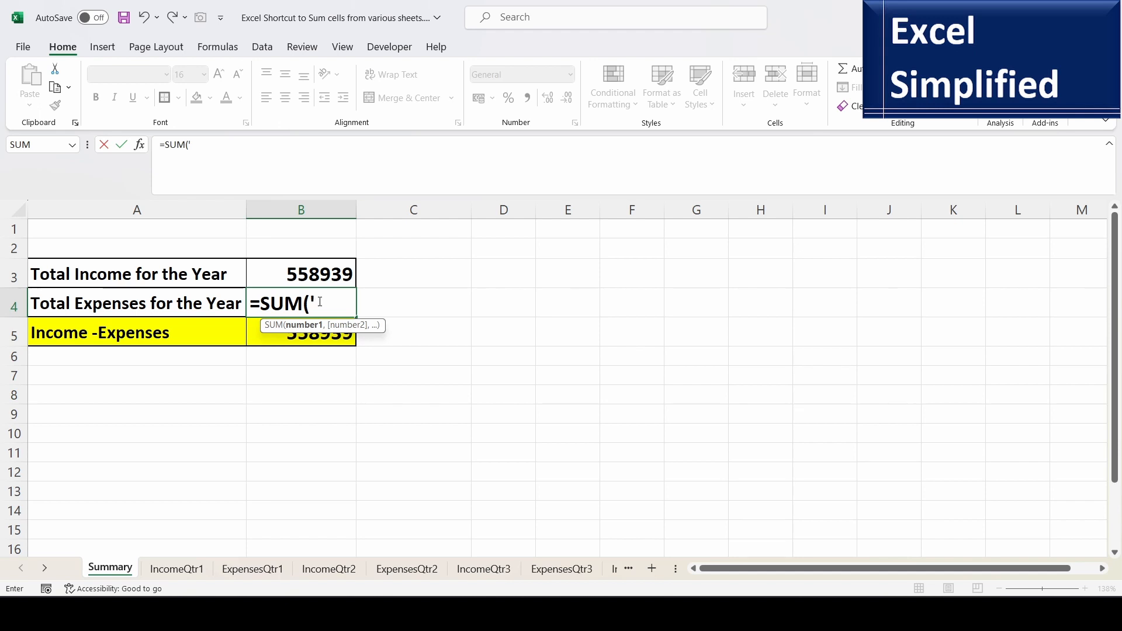
{"action": "type", "text": "se"}
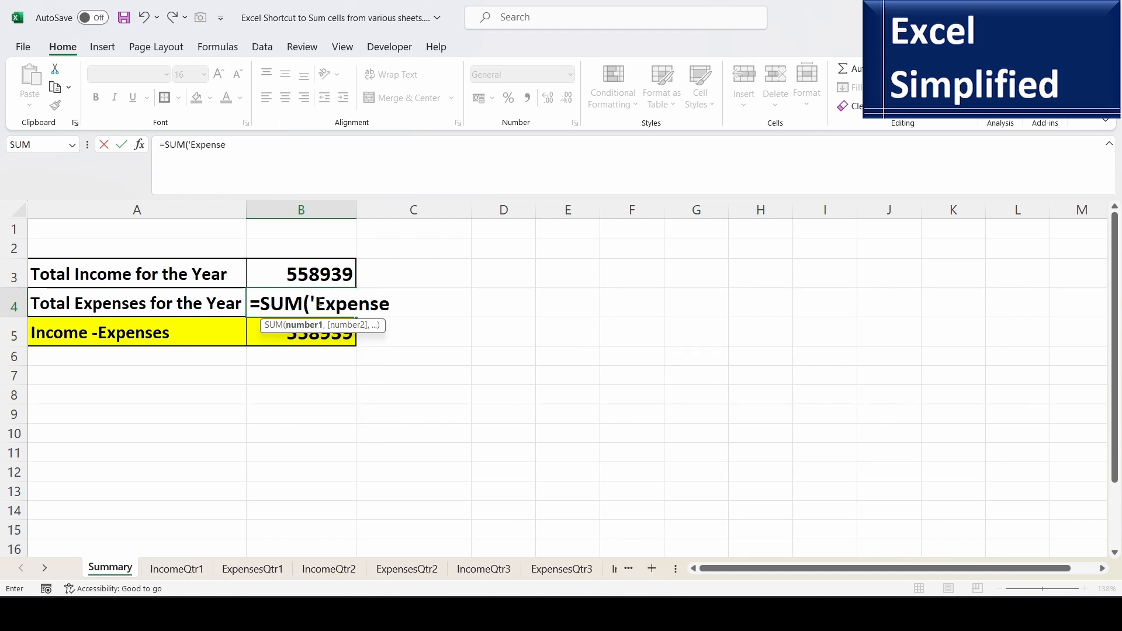
{"action": "type", "text": "s*'!B2)"}
{"action": "key", "text": "Return"}
- Inspect the expanded total expenses formula in Summary cell B4 and the income-minus-expenses result in B5
{"action": "double_click", "coordinate": [321, 295]}
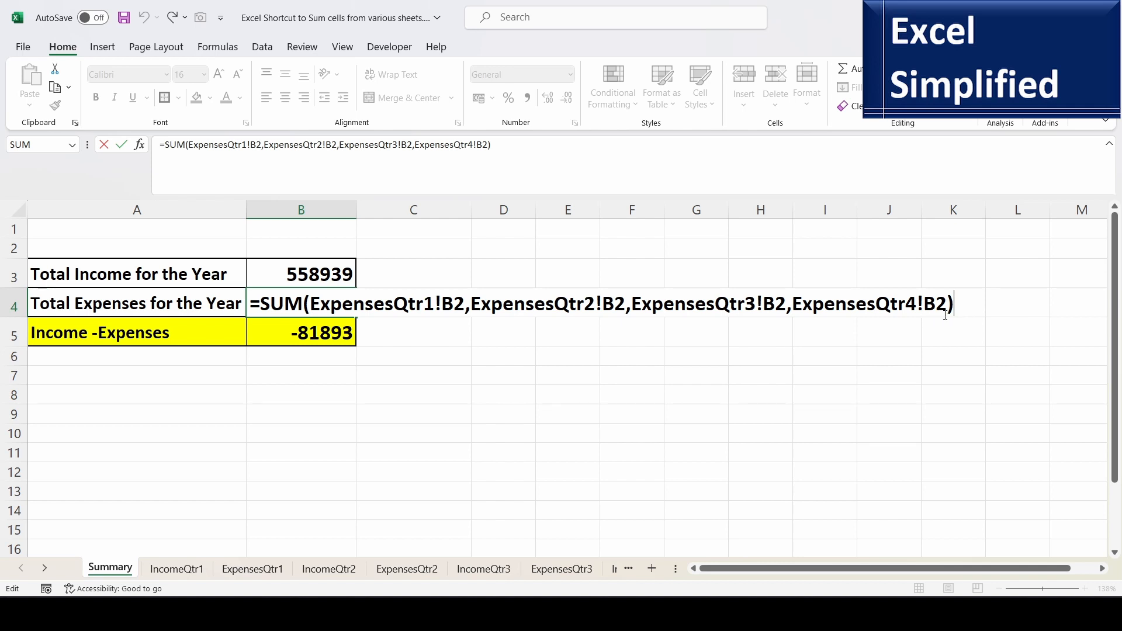
{"action": "key", "text": "Return"}
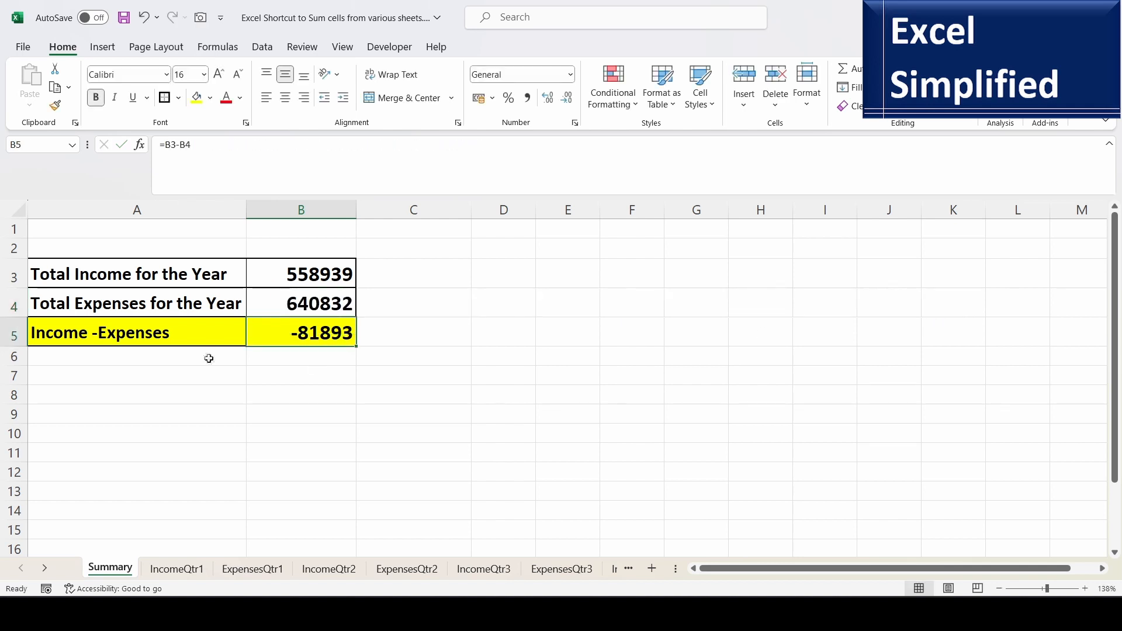
{"action": "left_click", "coordinate": [66, 323]}
{"action": "left_click", "coordinate": [322, 336]}
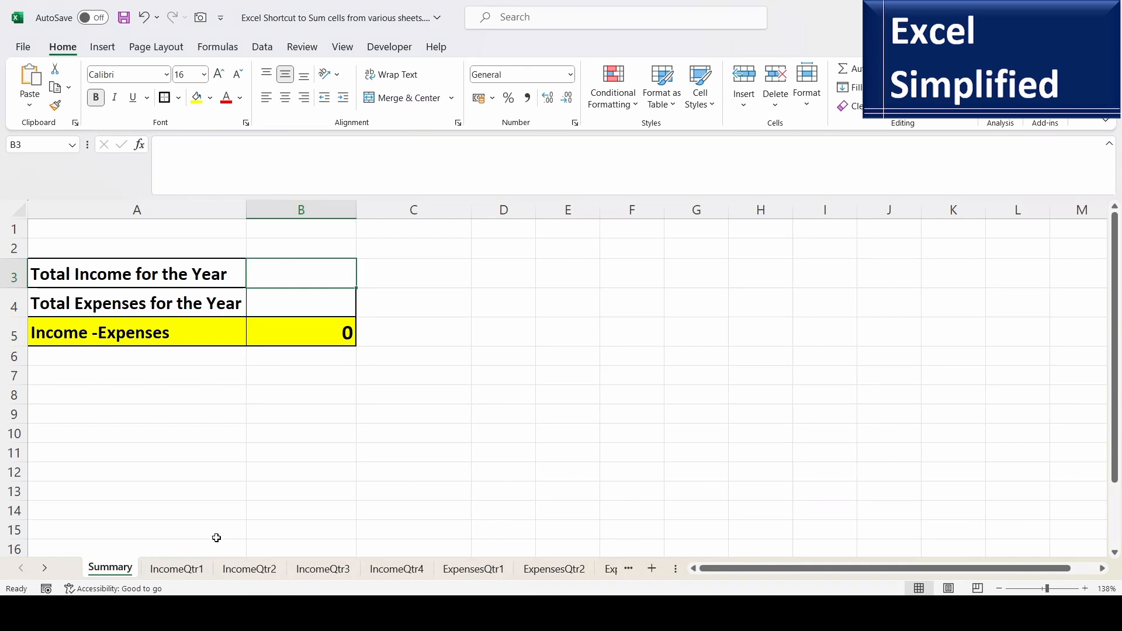
- Examine the sheet order with IncomeQtr1 through IncomeQtr4 grouped together, followed by ExpensesQtr1 through ExpensesQtr4
{"action": "left_click", "coordinate": [183, 569]}
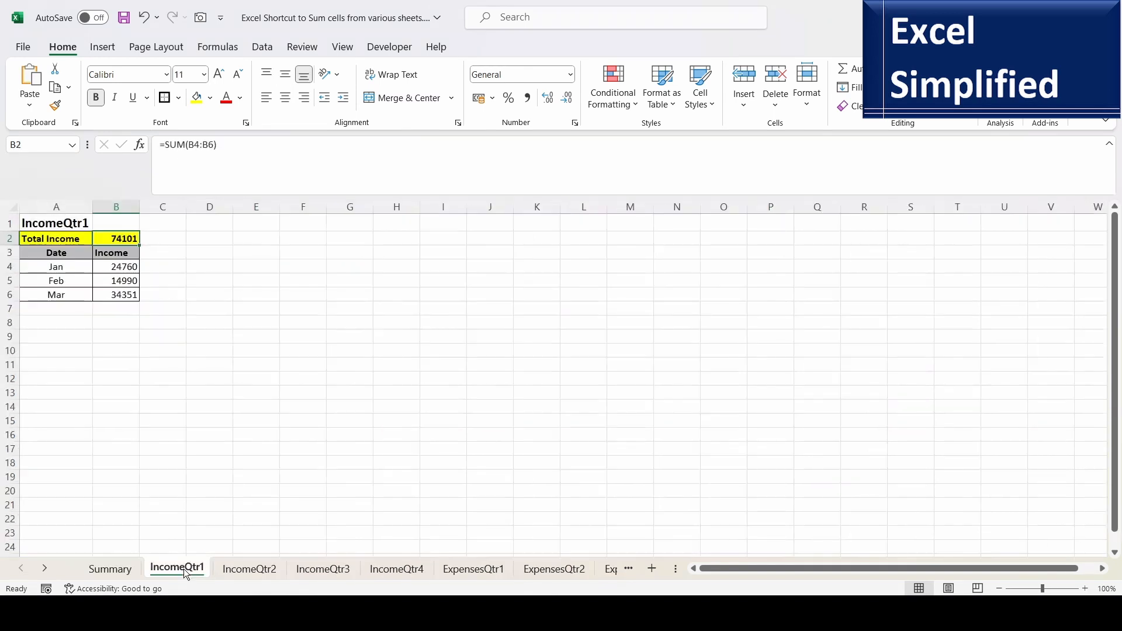
{"action": "left_click", "coordinate": [245, 567]}
{"action": "left_click", "coordinate": [178, 569]}
{"action": "left_click", "coordinate": [244, 569]}
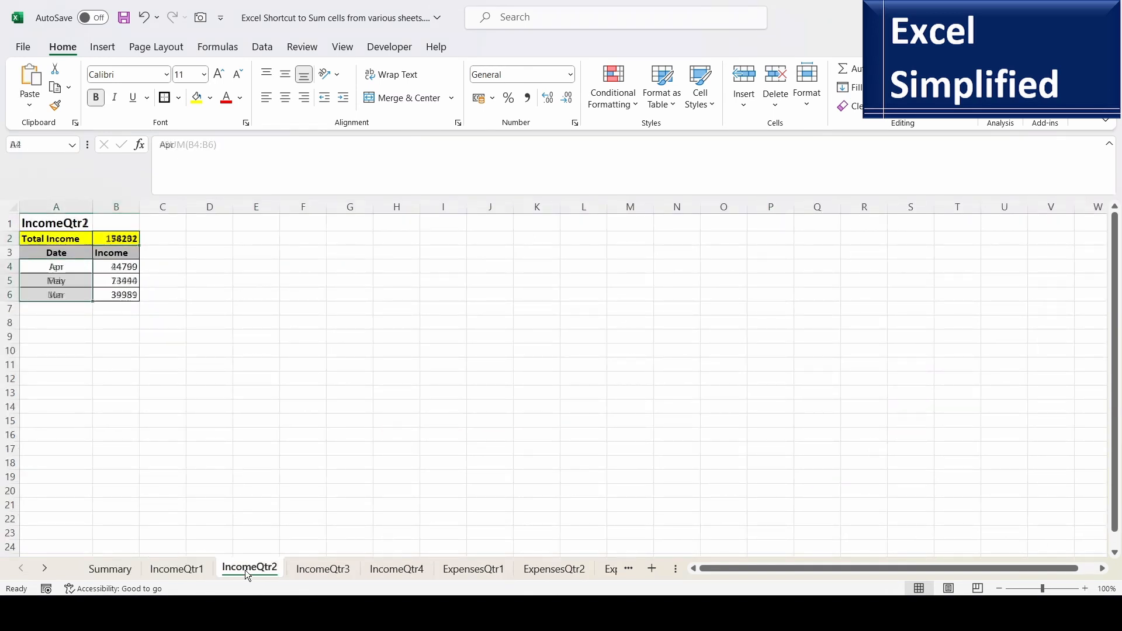
{"action": "left_click", "coordinate": [320, 571]}
{"action": "left_click", "coordinate": [397, 570]}
{"action": "left_click", "coordinate": [467, 569]}
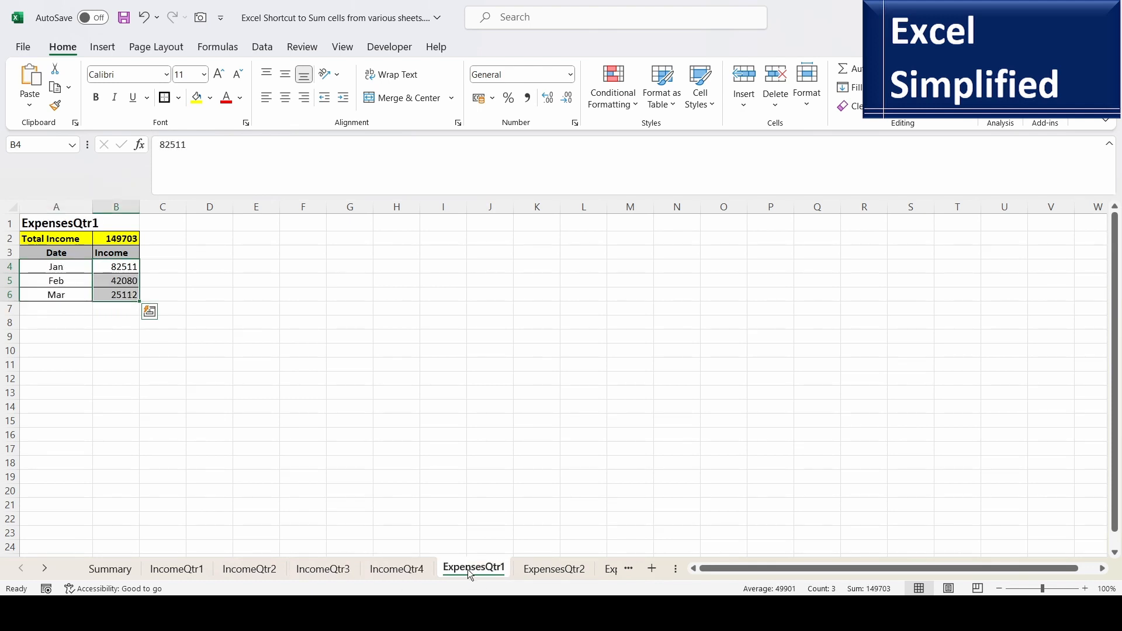
{"action": "left_click", "coordinate": [549, 569]}
{"action": "left_click", "coordinate": [611, 570]}
{"action": "left_click", "coordinate": [510, 570]}
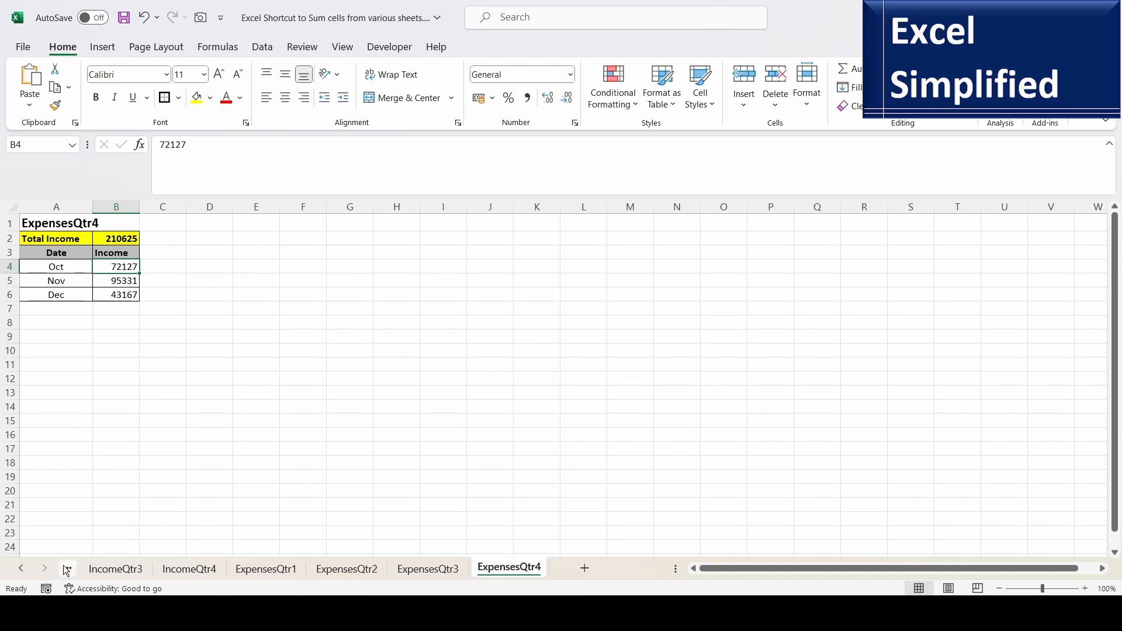
- Enter =SUM('Income*'!B2) in cell B3 of the Summary sheet and inspect how the wildcard formula is converted
{"action": "left_click", "coordinate": [23, 568]}
{"action": "left_click", "coordinate": [24, 569]}
{"action": "left_click", "coordinate": [109, 568]}
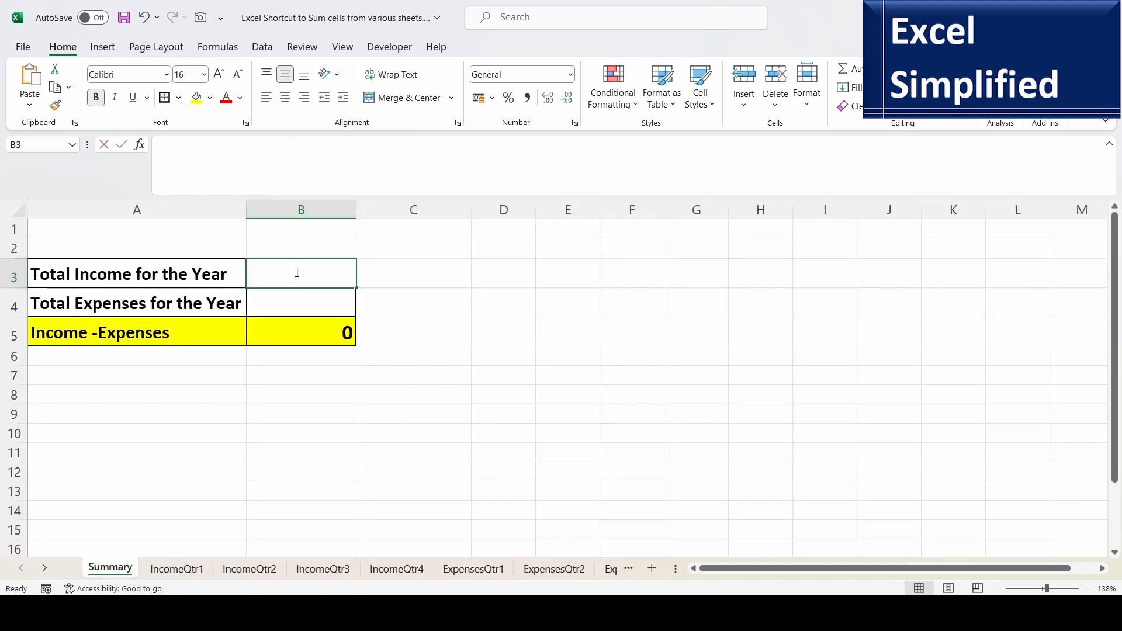
{"action": "type", "text": "=SUM('Income"}
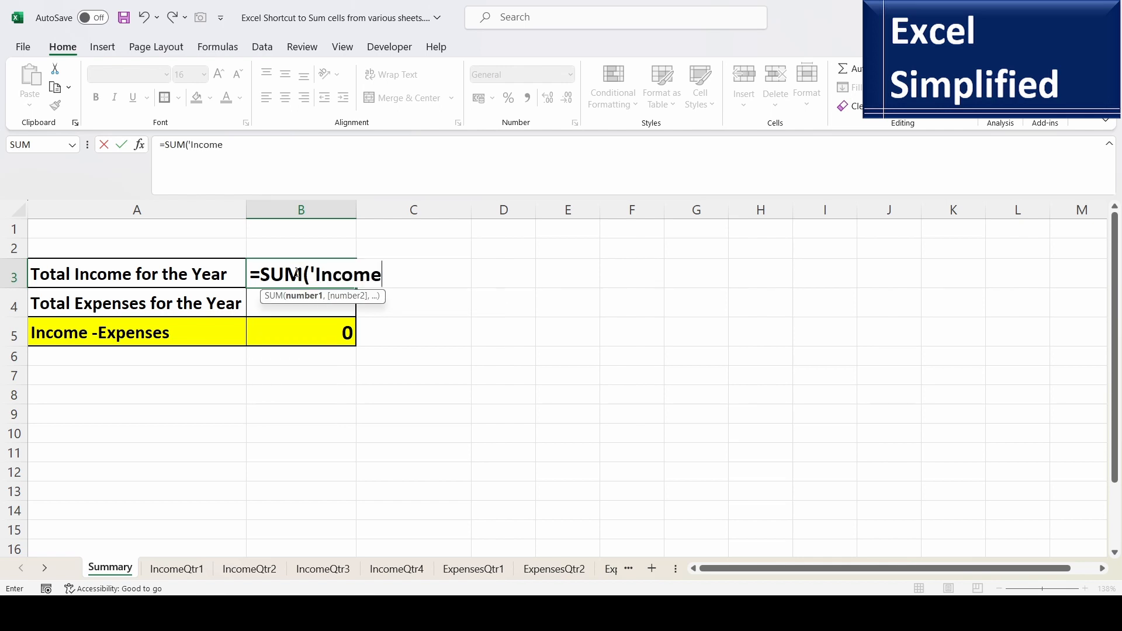
{"action": "type", "text": "*'!B2"}
{"action": "key", "text": "Return"}
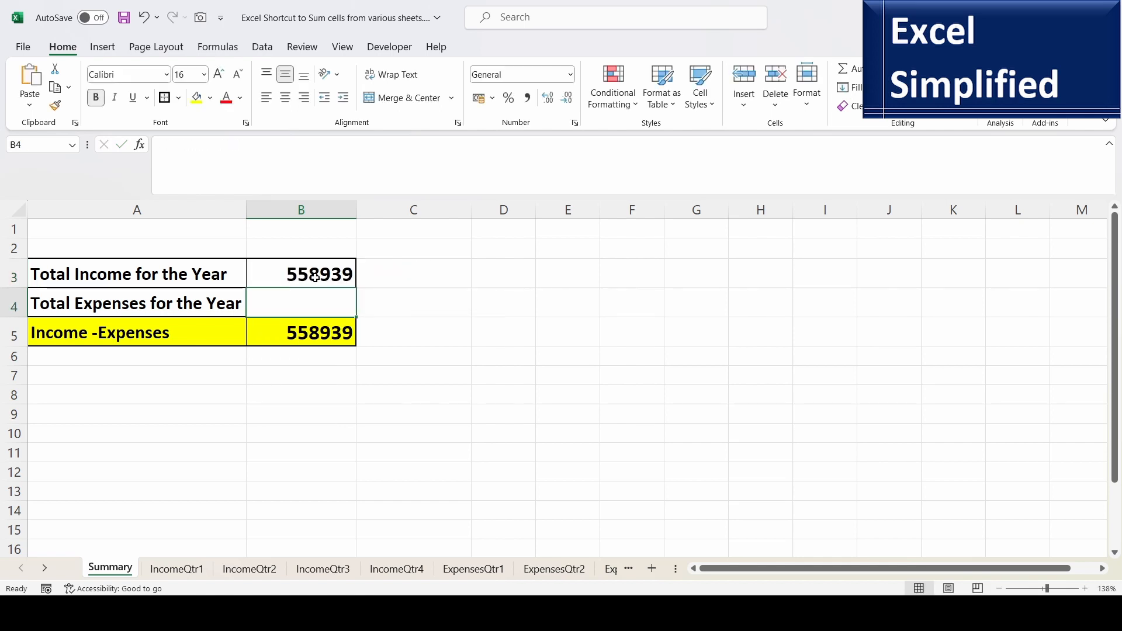
{"action": "key", "text": "Up"}
{"action": "key", "text": "F2"}
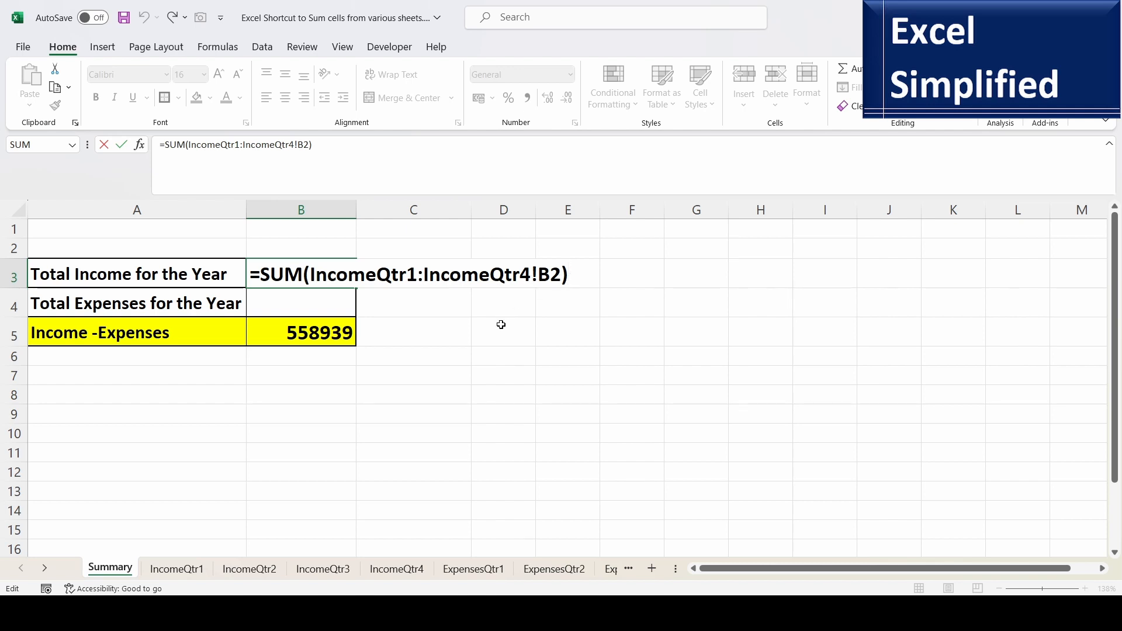
- Enter =SUM('Expenses*'!B2) in Summary cell B4 to total the expenses from the grouped expense sheets
{"action": "left_click", "coordinate": [313, 305]}
{"action": "type", "text": "="}
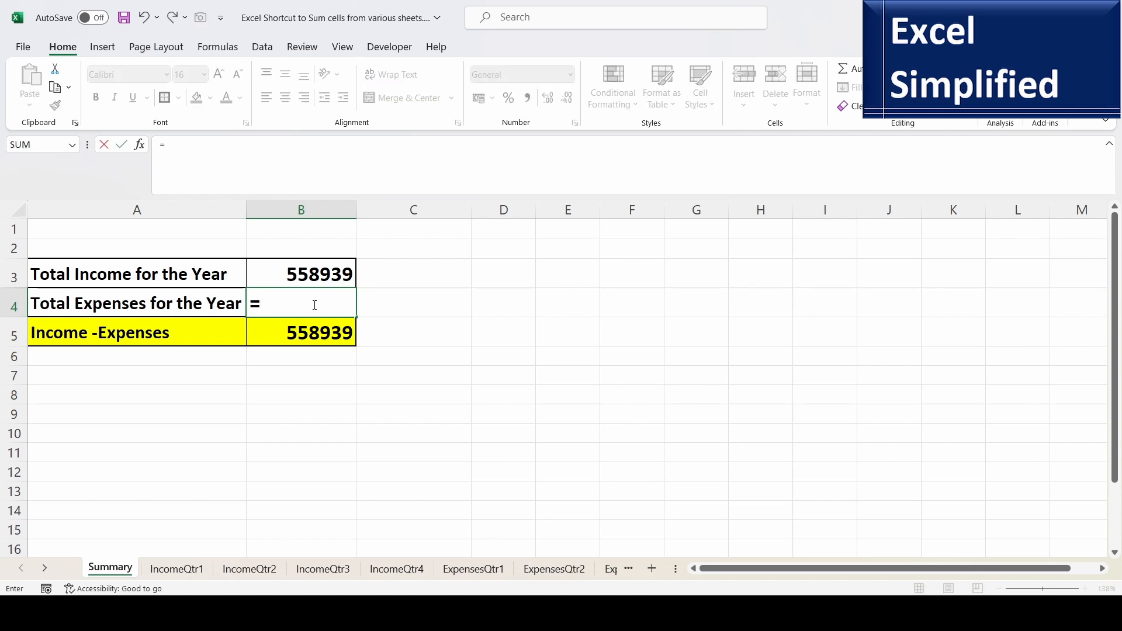
{"action": "type", "text": "SUM('Expense"}
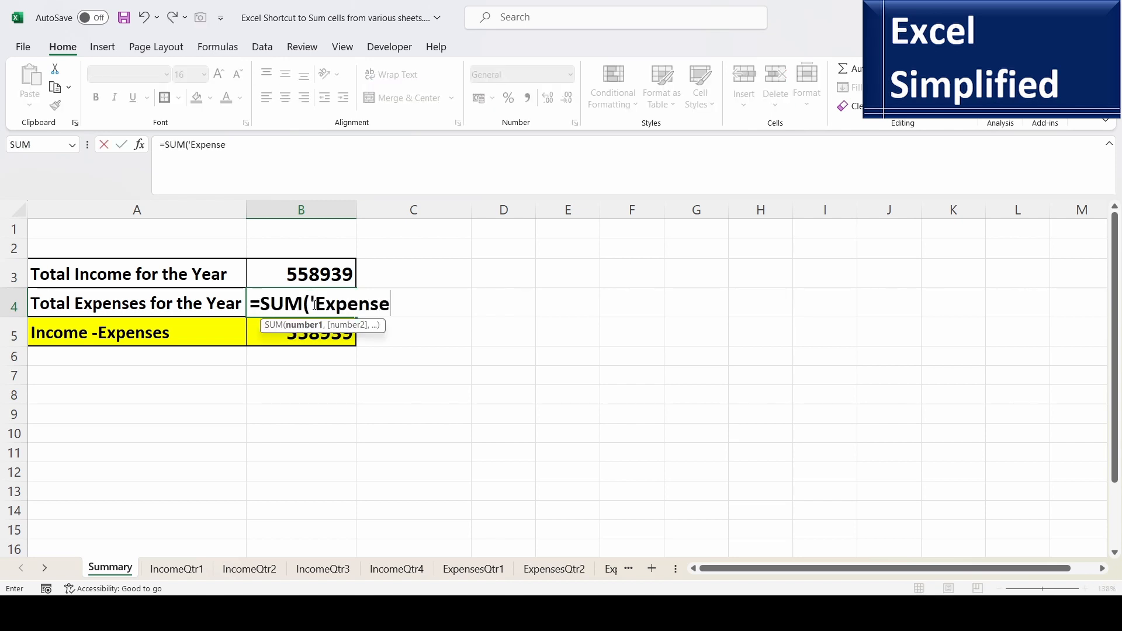
{"action": "type", "text": "s*'!B2)"}
{"action": "key", "text": "Return"}
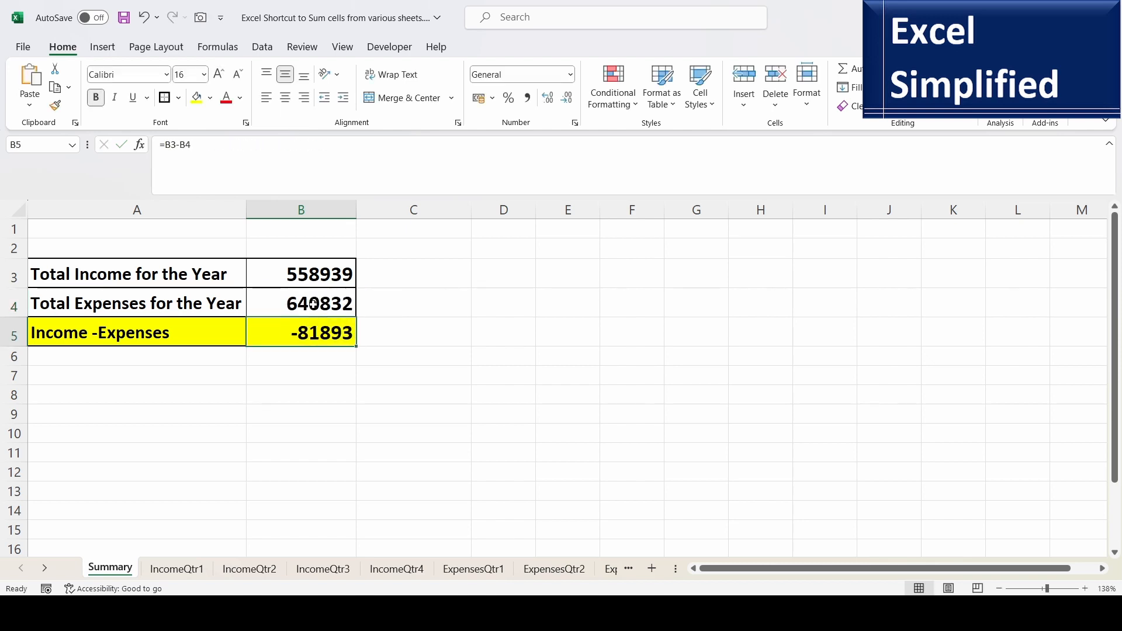
- Inspect the converted sheet-range reference in the total expenses formula in Summary cell B4
{"action": "left_click", "coordinate": [314, 303]}
{"action": "key", "text": "F2"}
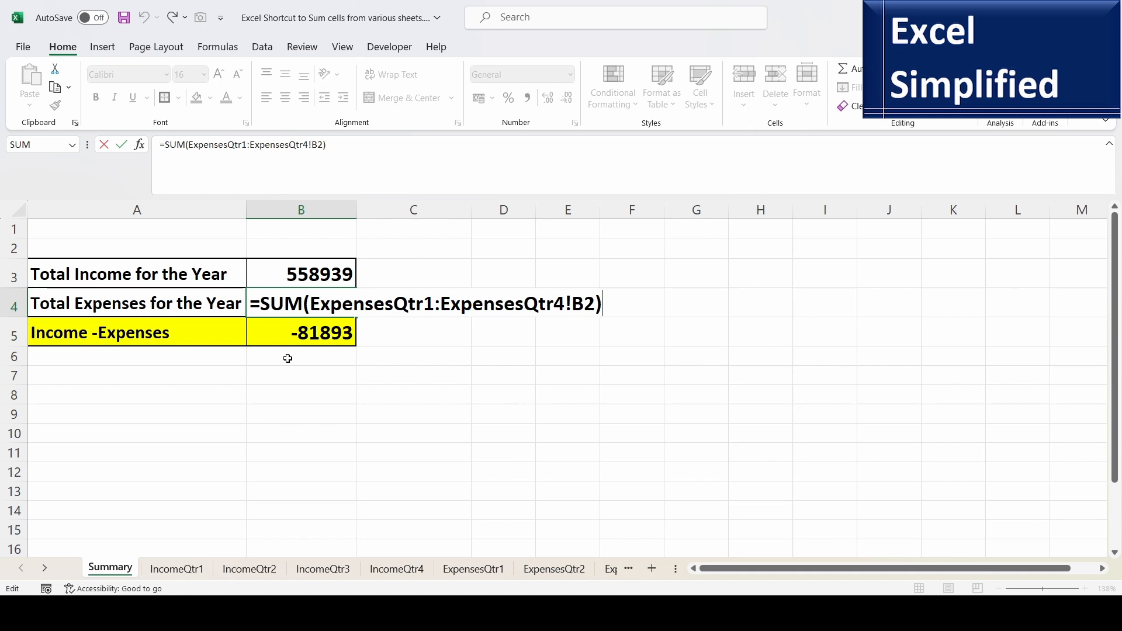
{"action": "key", "text": "Return"}
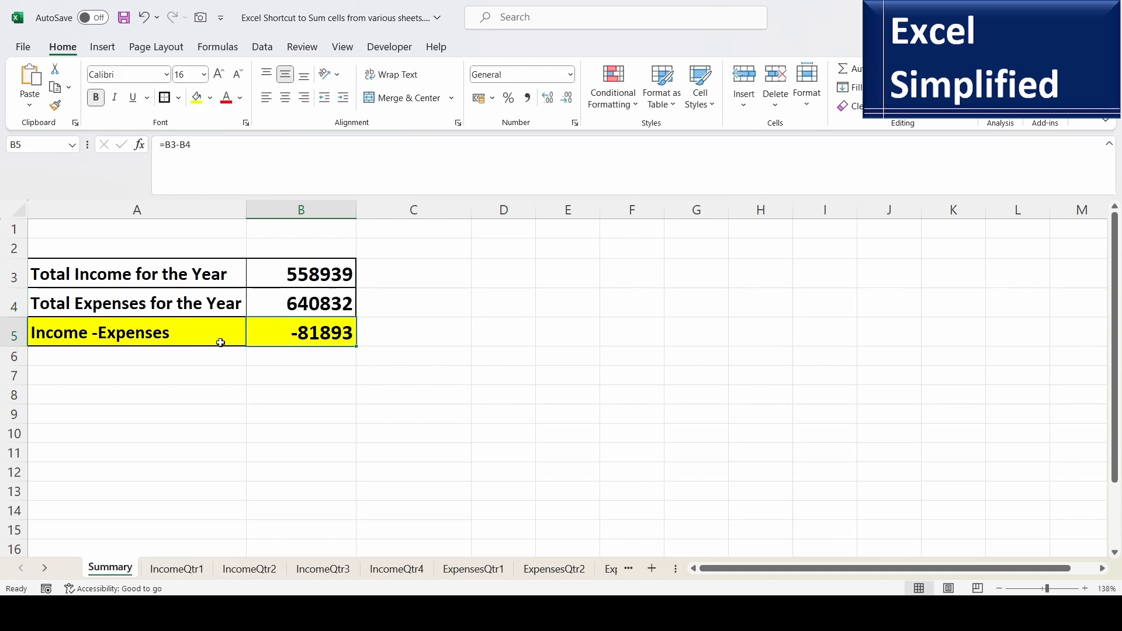